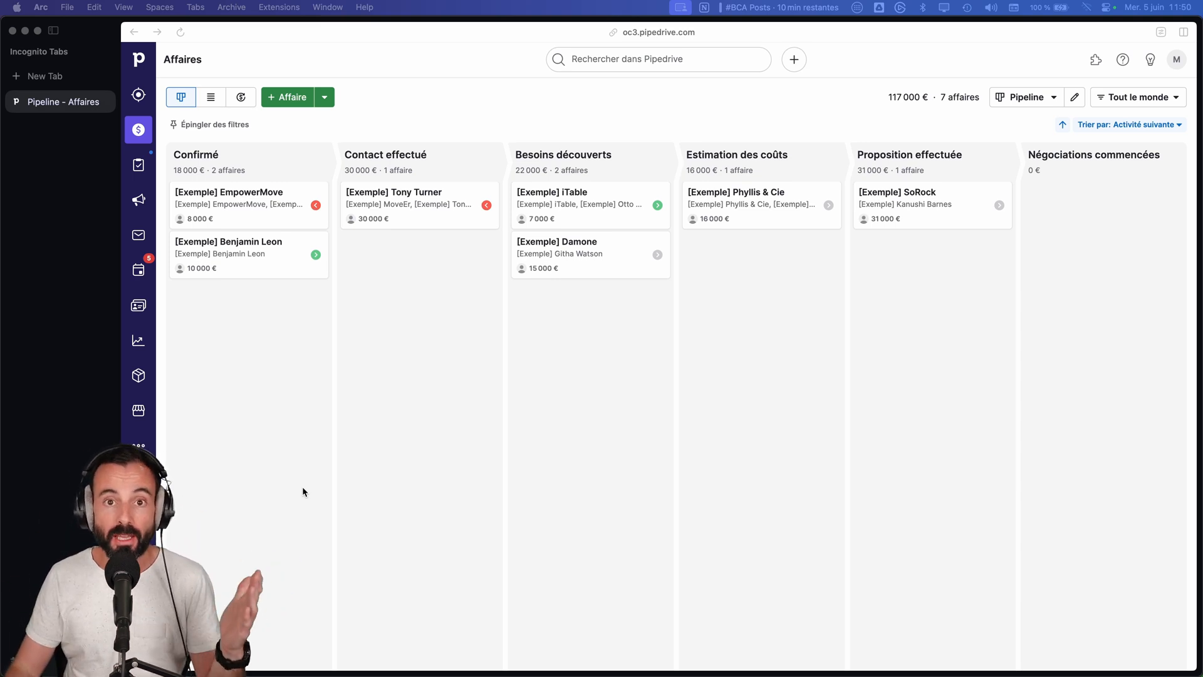
# Step: Create a new automation in the Automatisations tool
pyautogui.click(138, 447)
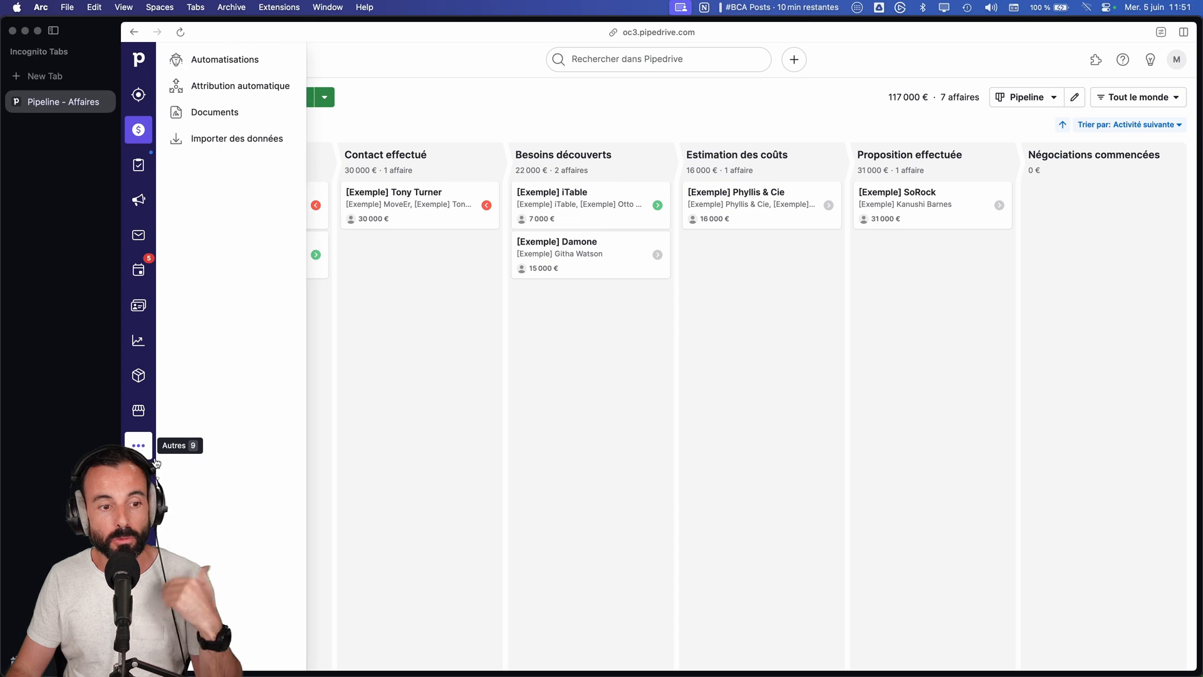
pyautogui.click(223, 56)
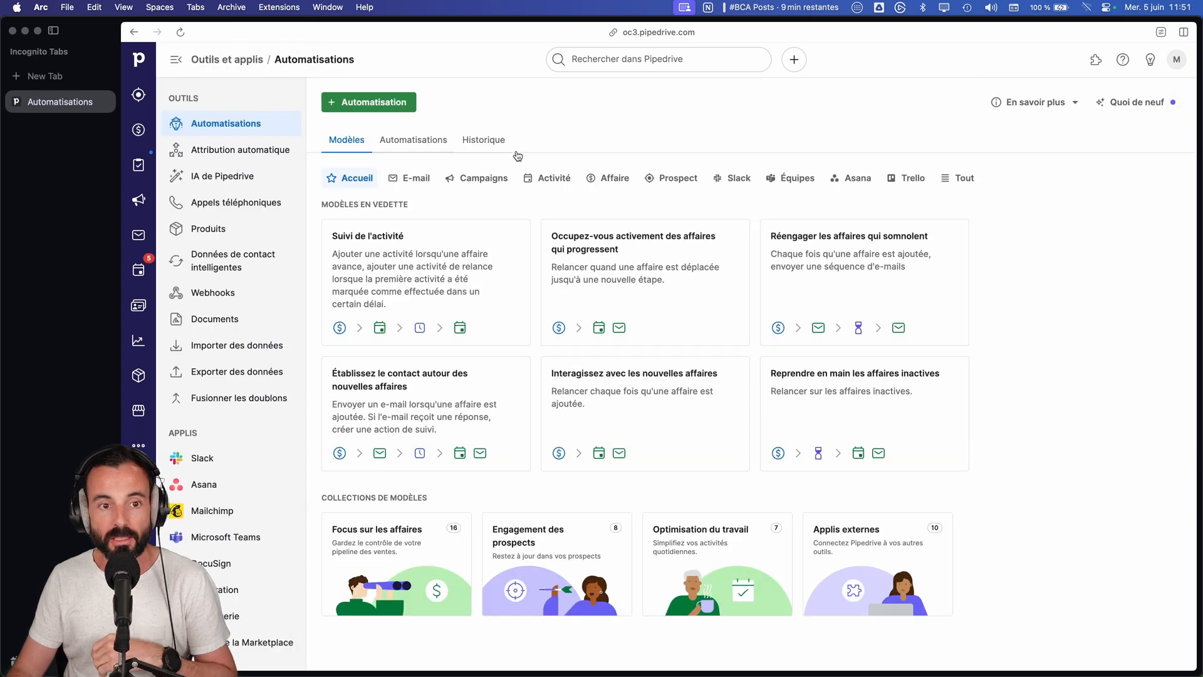
pyautogui.click(384, 107)
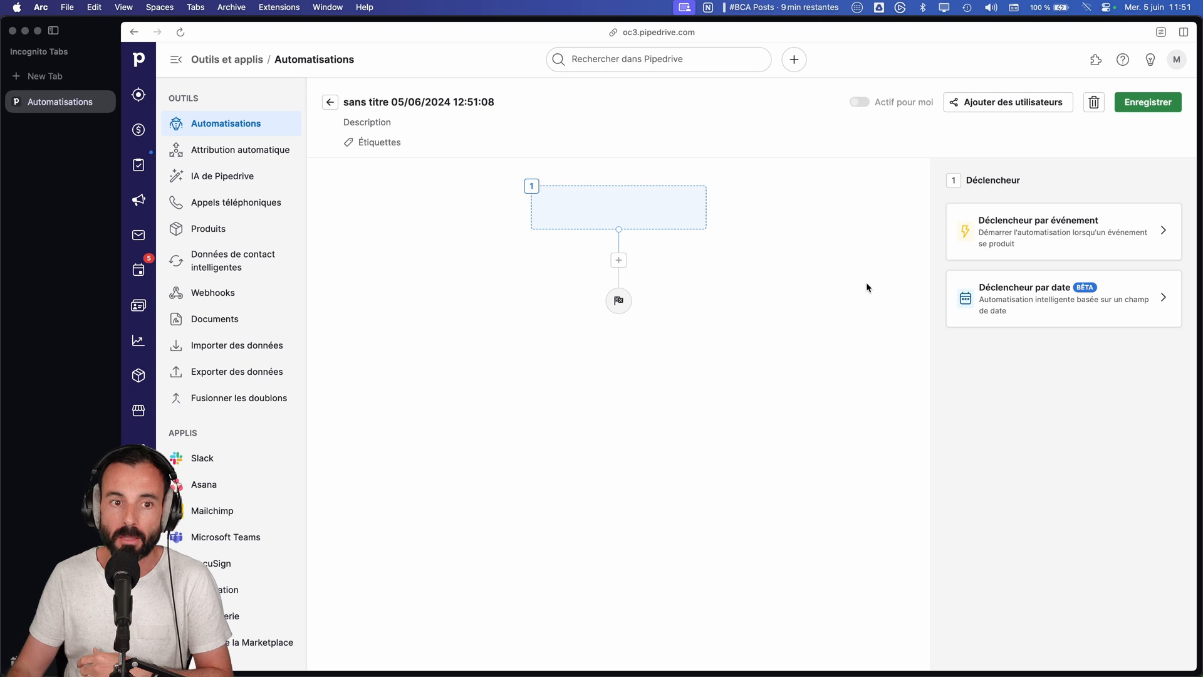
# Step: Apply a date trigger on Personne that fires on the exact date of the Anniversaire field
pyautogui.click(1050, 305)
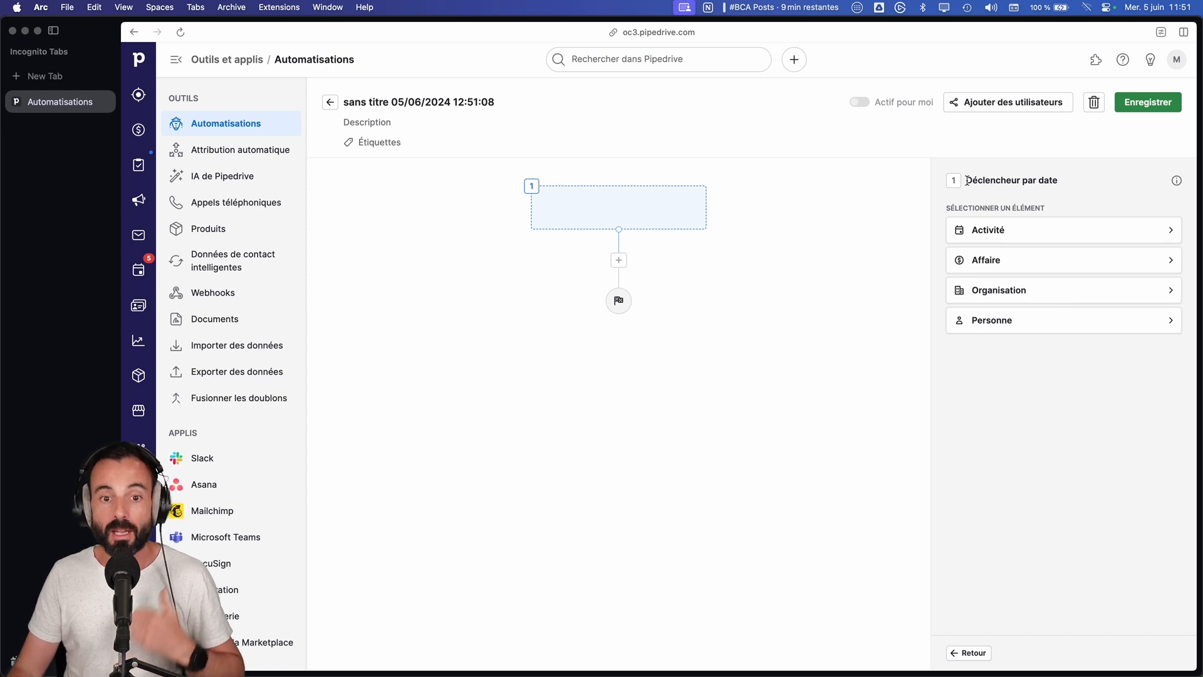
pyautogui.click(1036, 321)
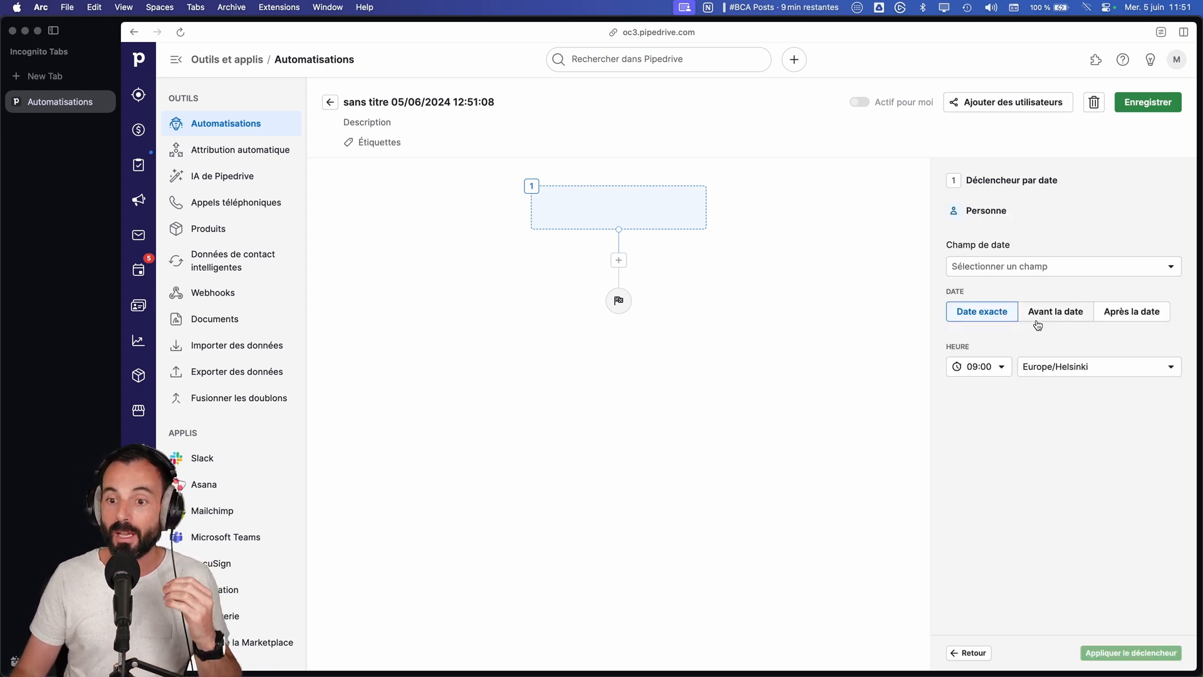
pyautogui.click(1013, 269)
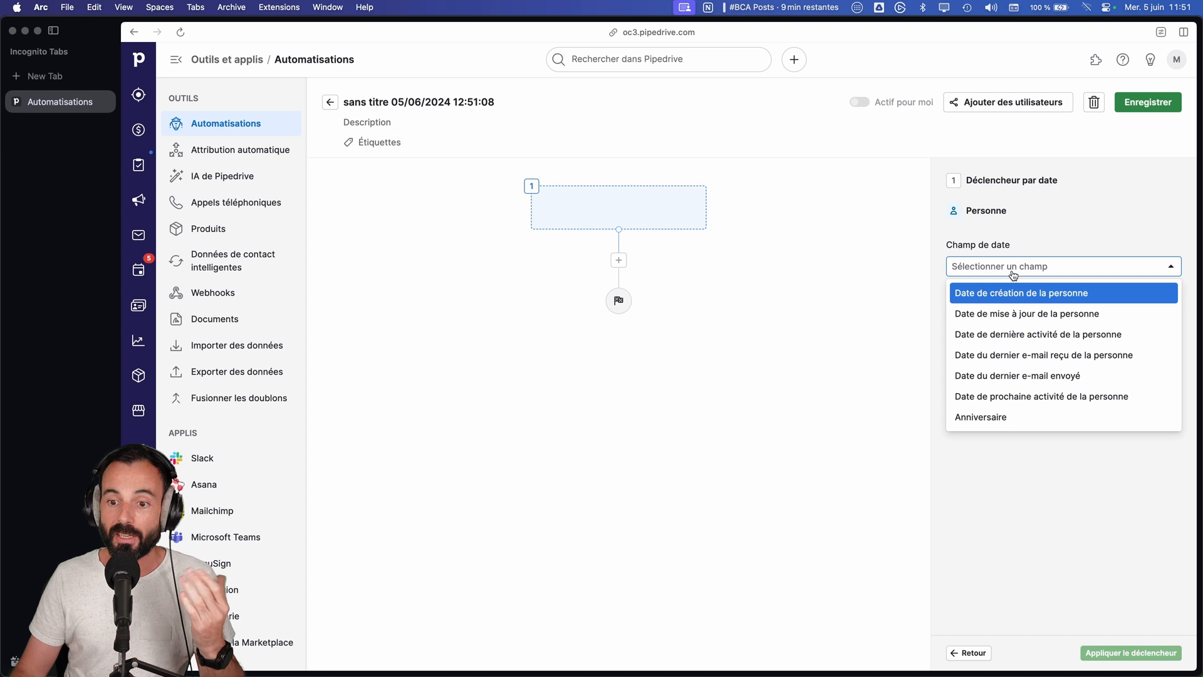
pyautogui.click(1013, 416)
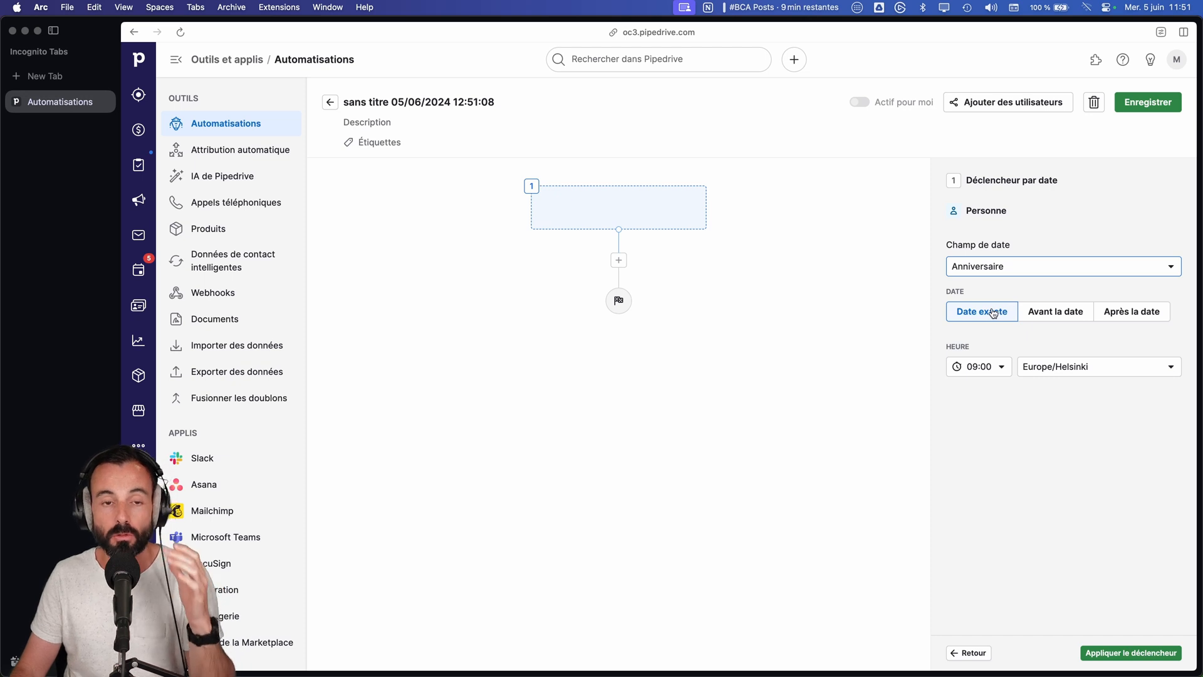
pyautogui.click(1041, 316)
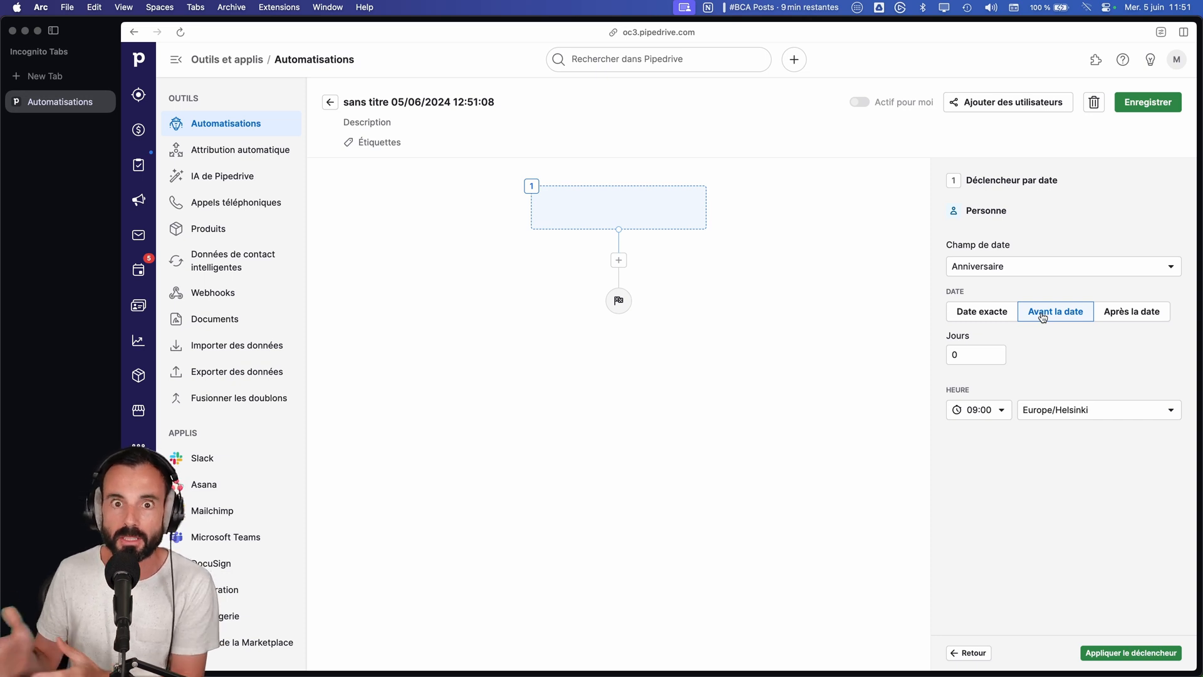
pyautogui.click(1119, 312)
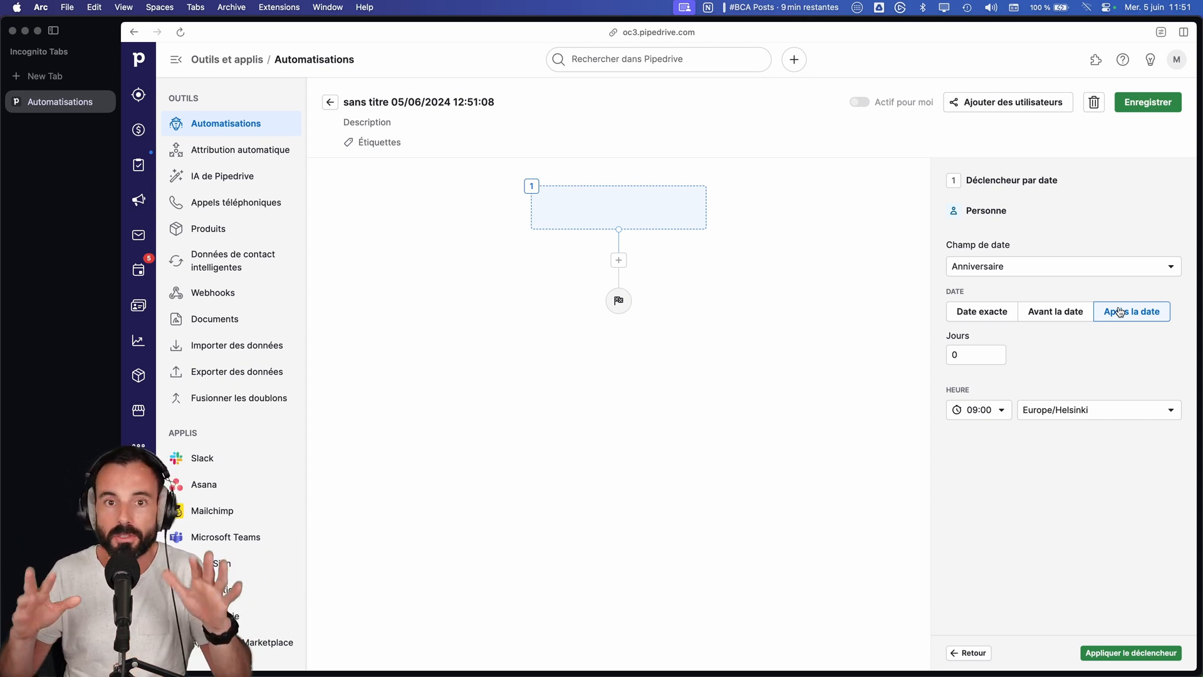
pyautogui.click(985, 317)
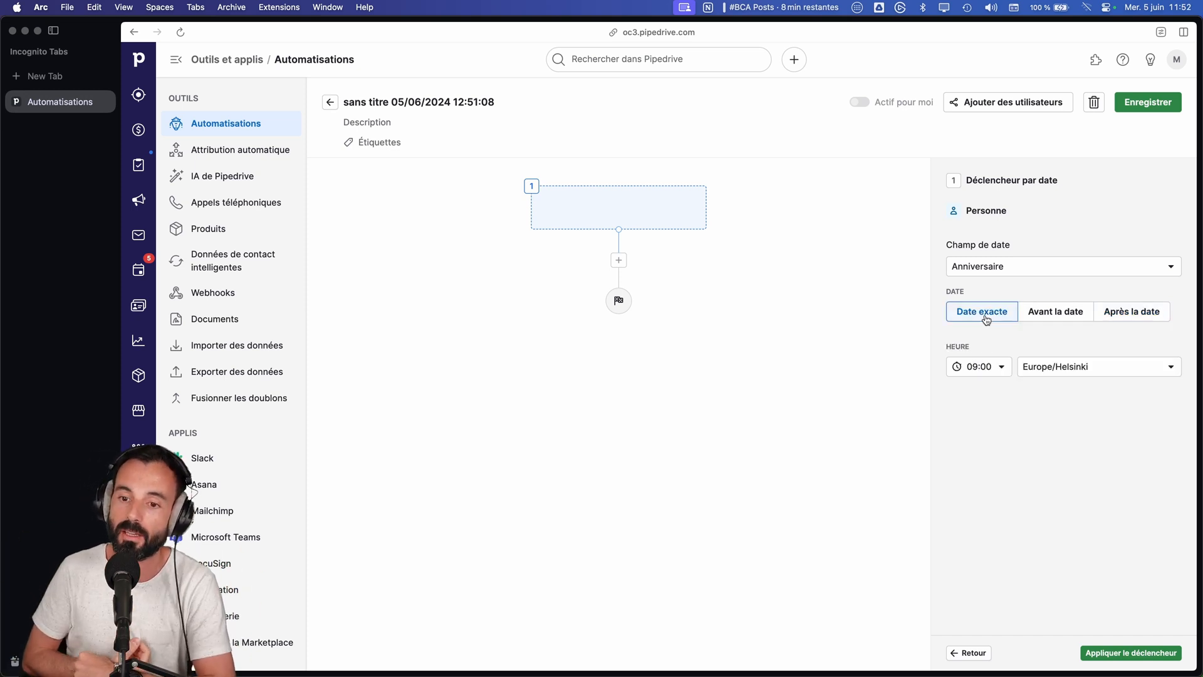
pyautogui.click(1162, 654)
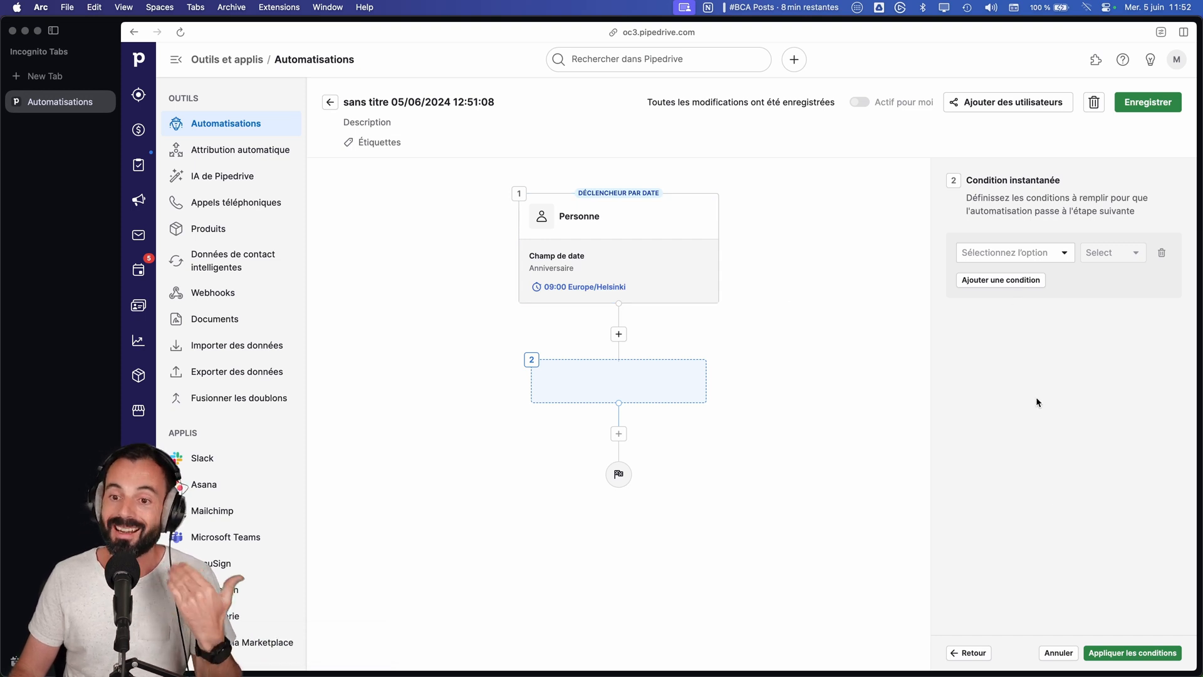
# Step: Go back from the instant condition and choose Action as the type of the automation's second step
pyautogui.click(975, 651)
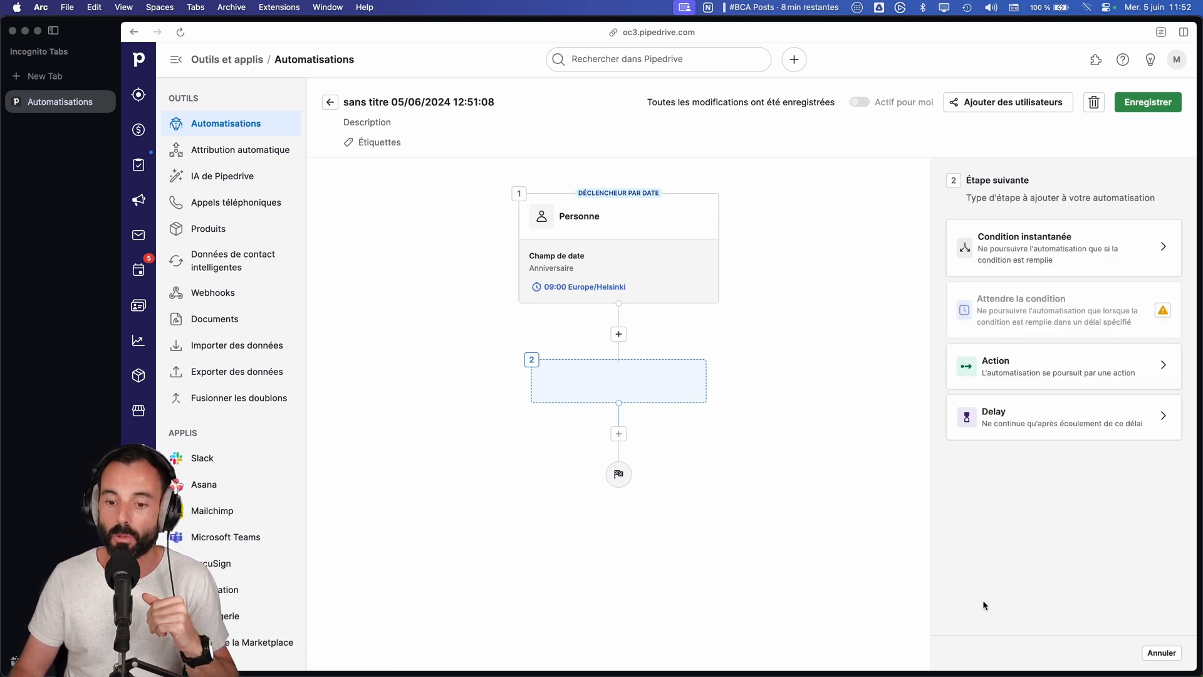
pyautogui.click(1027, 366)
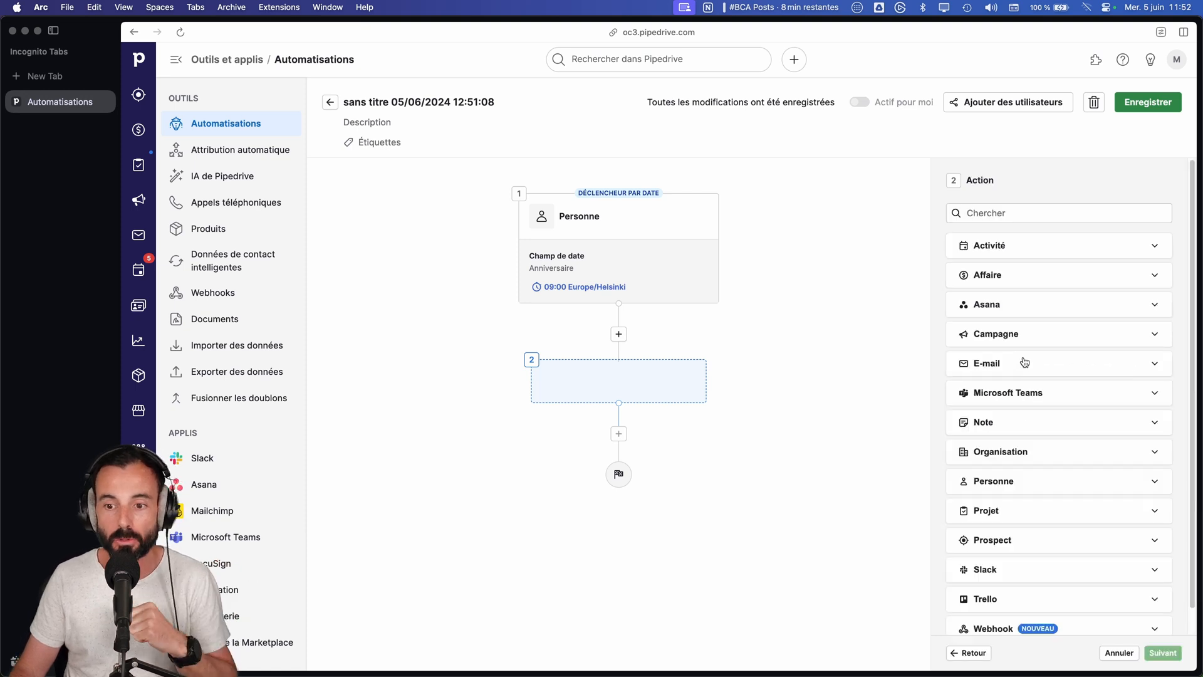
pyautogui.scroll(-1, 1024, 362)
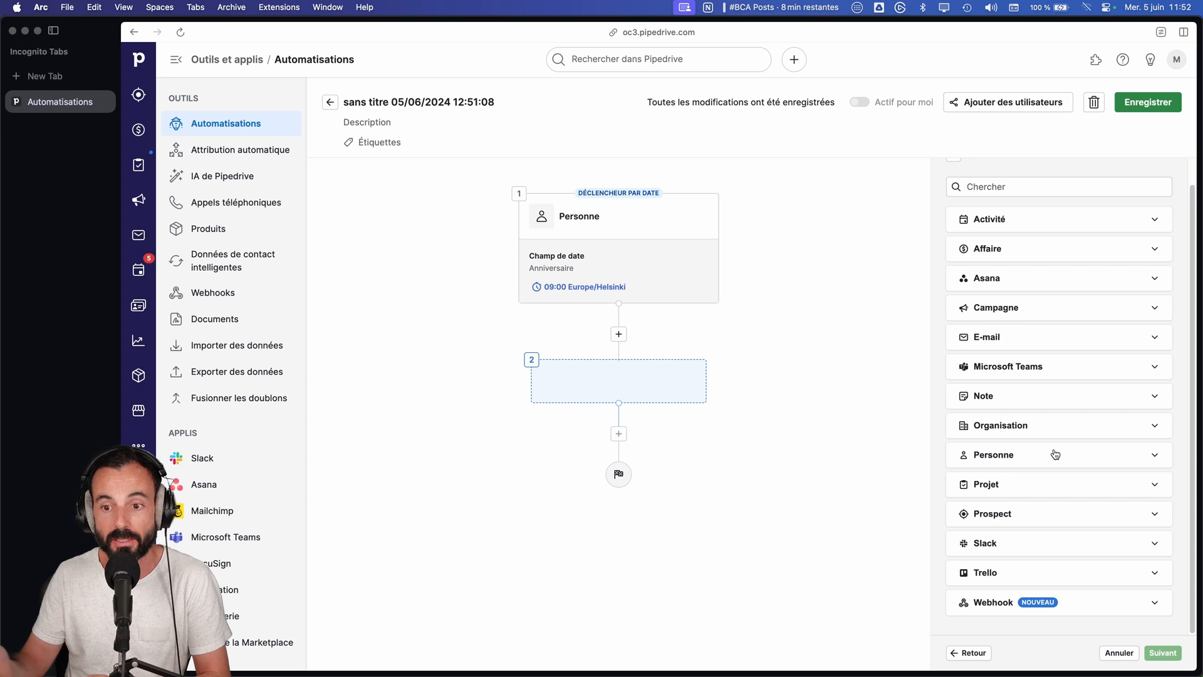
pyautogui.click(1122, 335)
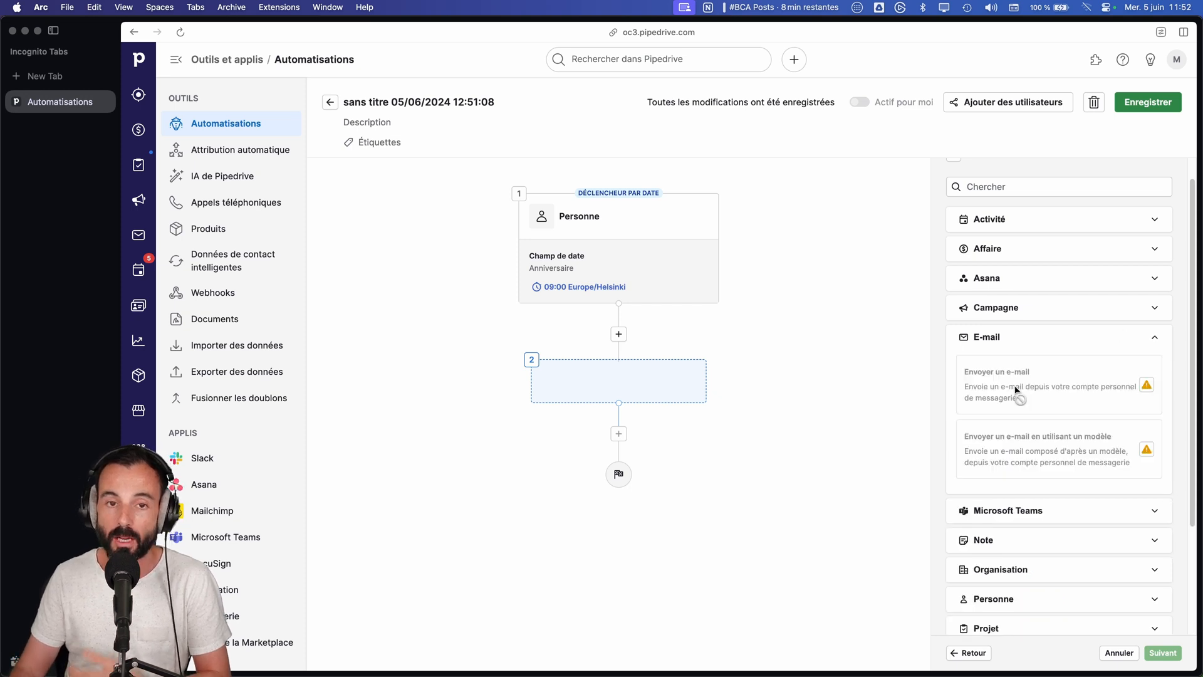
pyautogui.click(1023, 346)
pyautogui.click(1053, 347)
pyautogui.click(1053, 347)
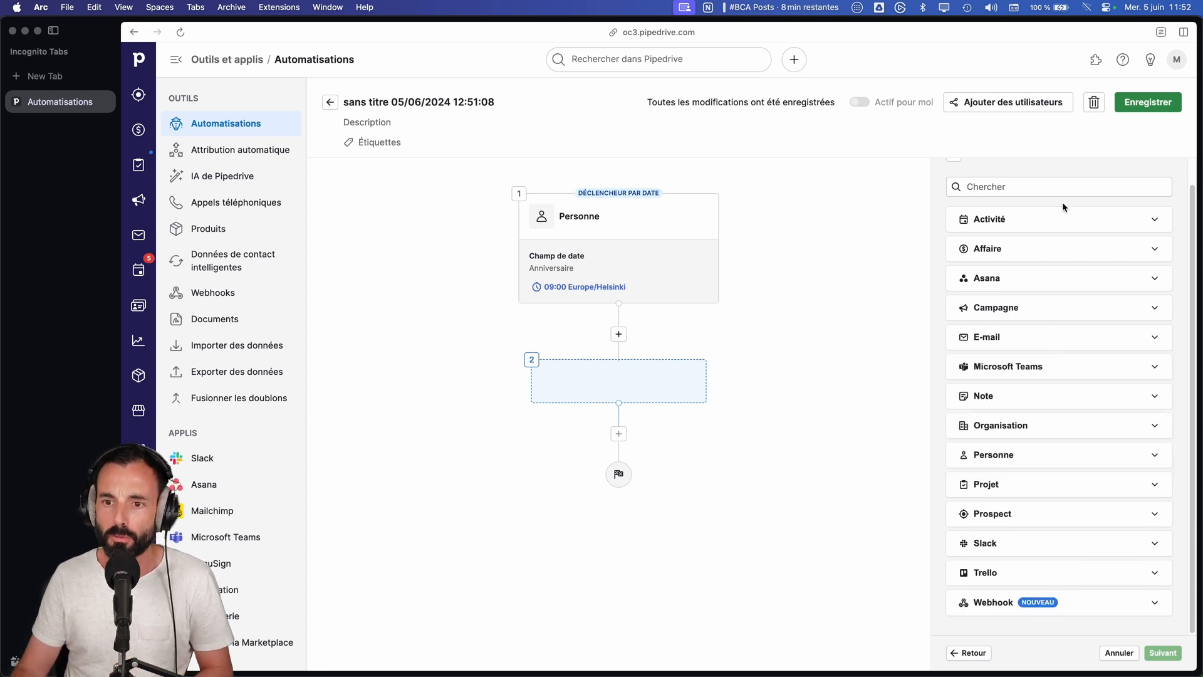
# Step: Add a Créer une activité action with subject "Souhaiter anniv", type Appel and due date Le même jour
pyautogui.click(1063, 218)
pyautogui.click(1033, 266)
pyautogui.click(1162, 652)
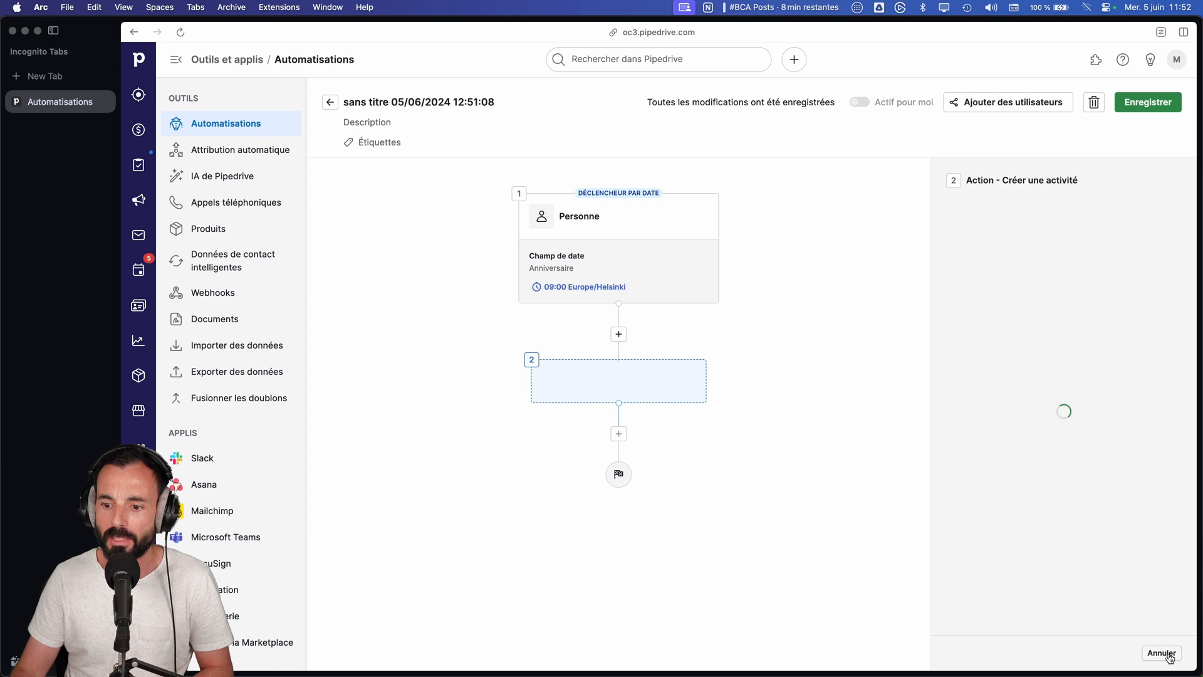
pyautogui.click(983, 231)
pyautogui.write('Souhaiter an')
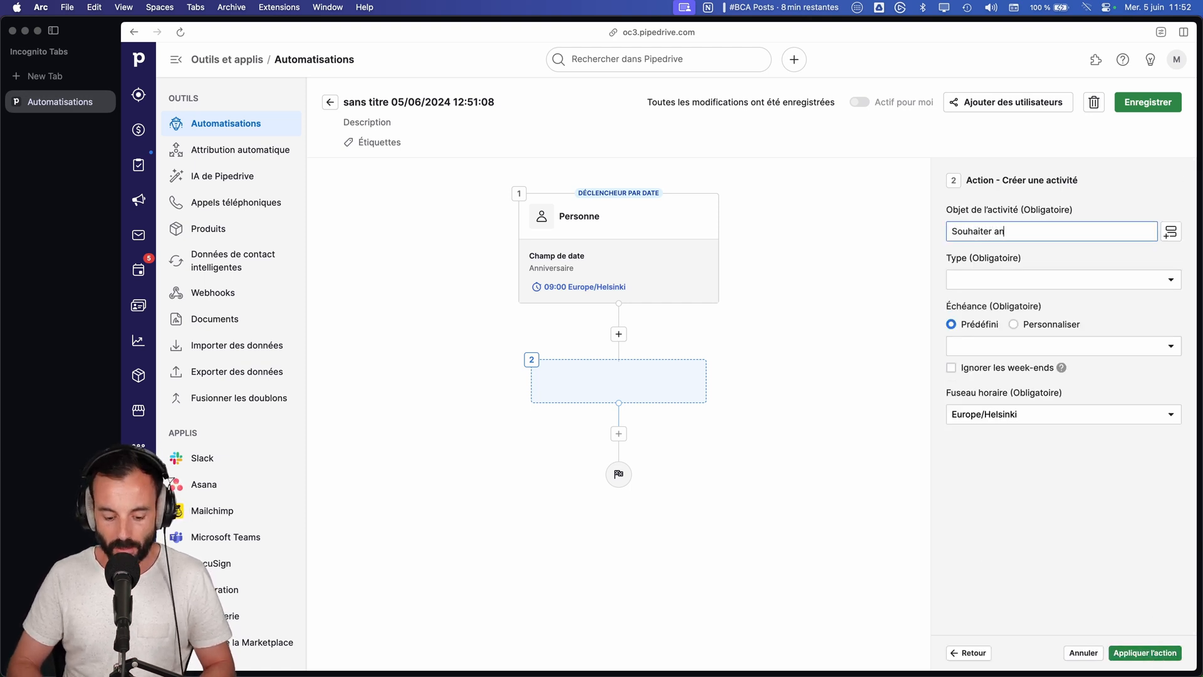
pyautogui.click(1018, 272)
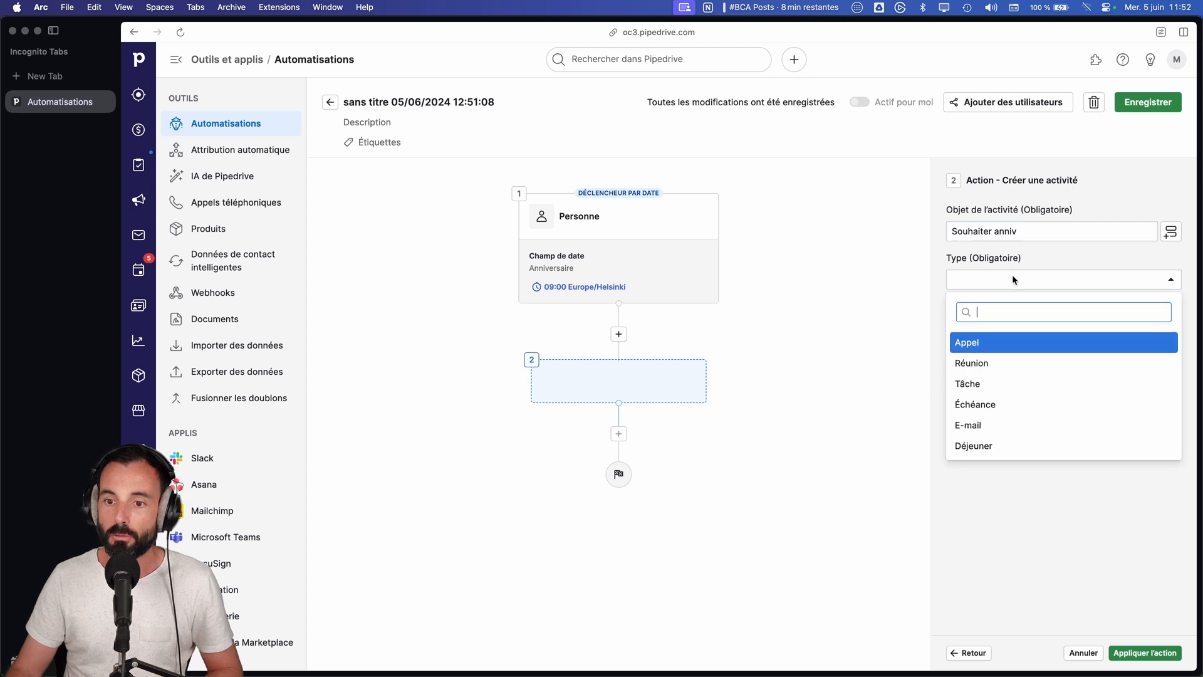
pyautogui.click(1003, 343)
pyautogui.click(998, 348)
pyautogui.click(991, 438)
pyautogui.click(1140, 653)
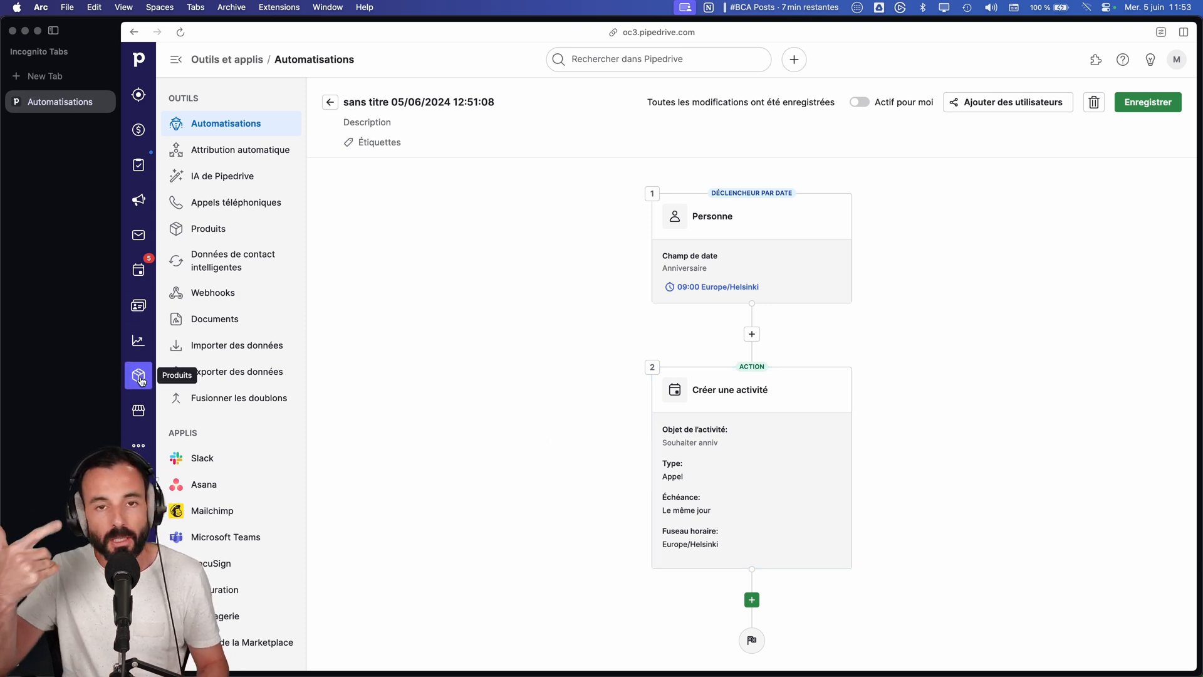
# Step: Open the record of the first person in the contacts list and reload the page
pyautogui.click(146, 449)
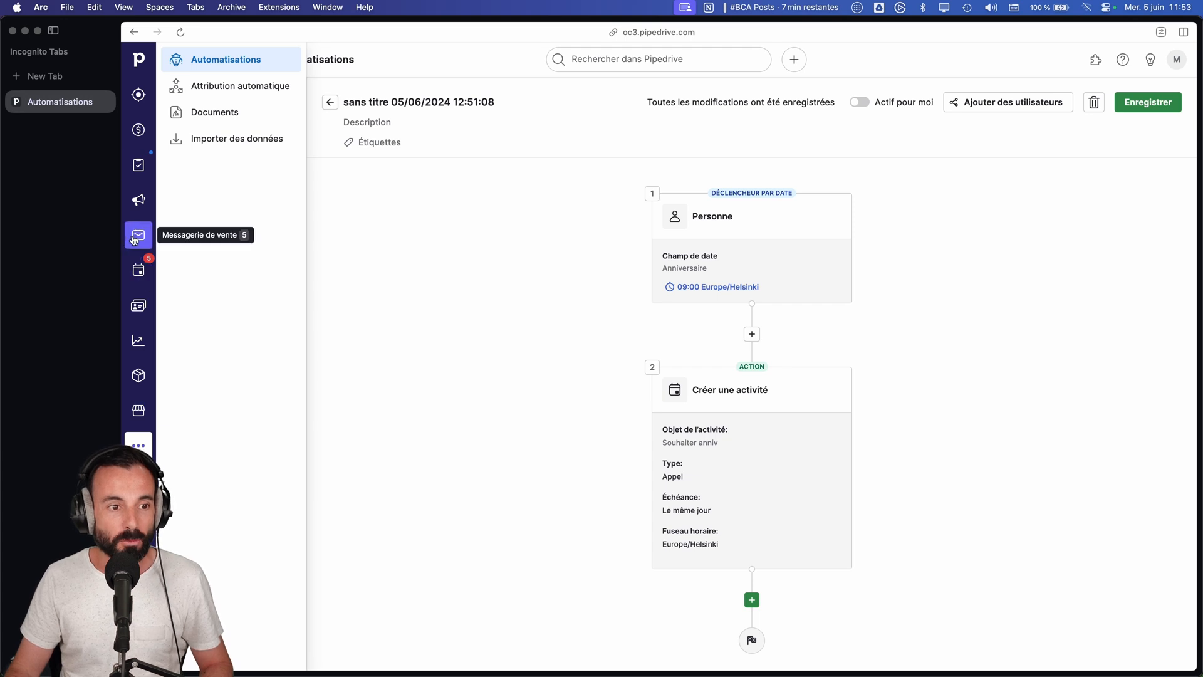
pyautogui.click(139, 306)
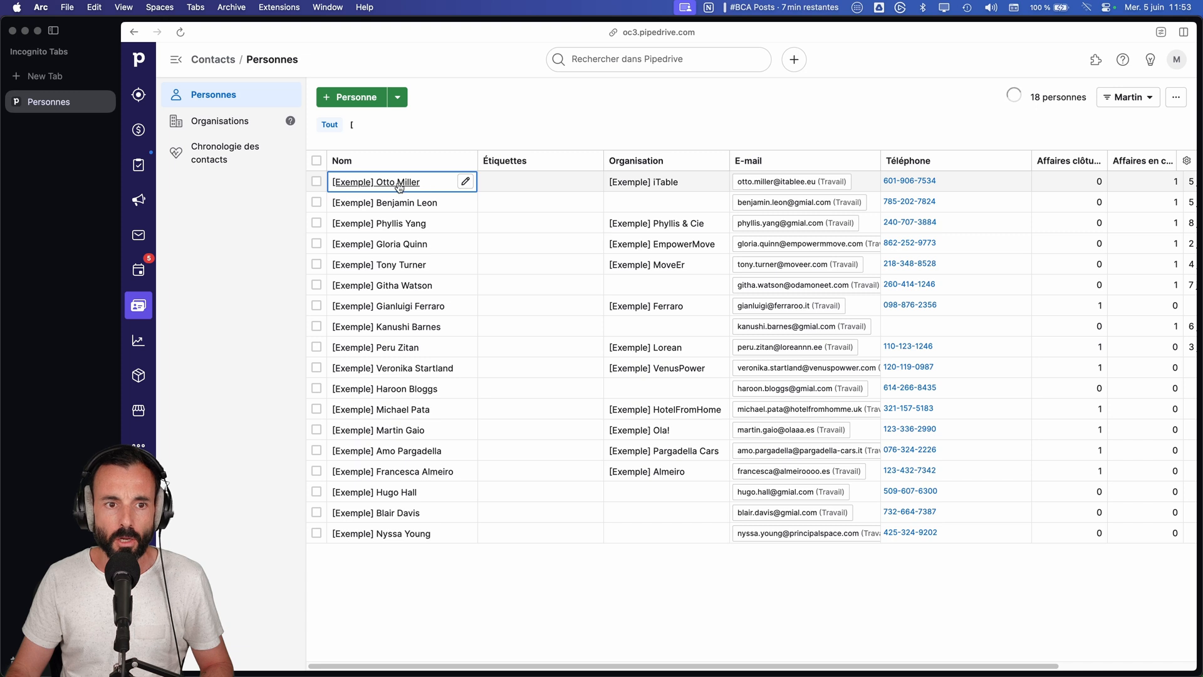
pyautogui.click(397, 182)
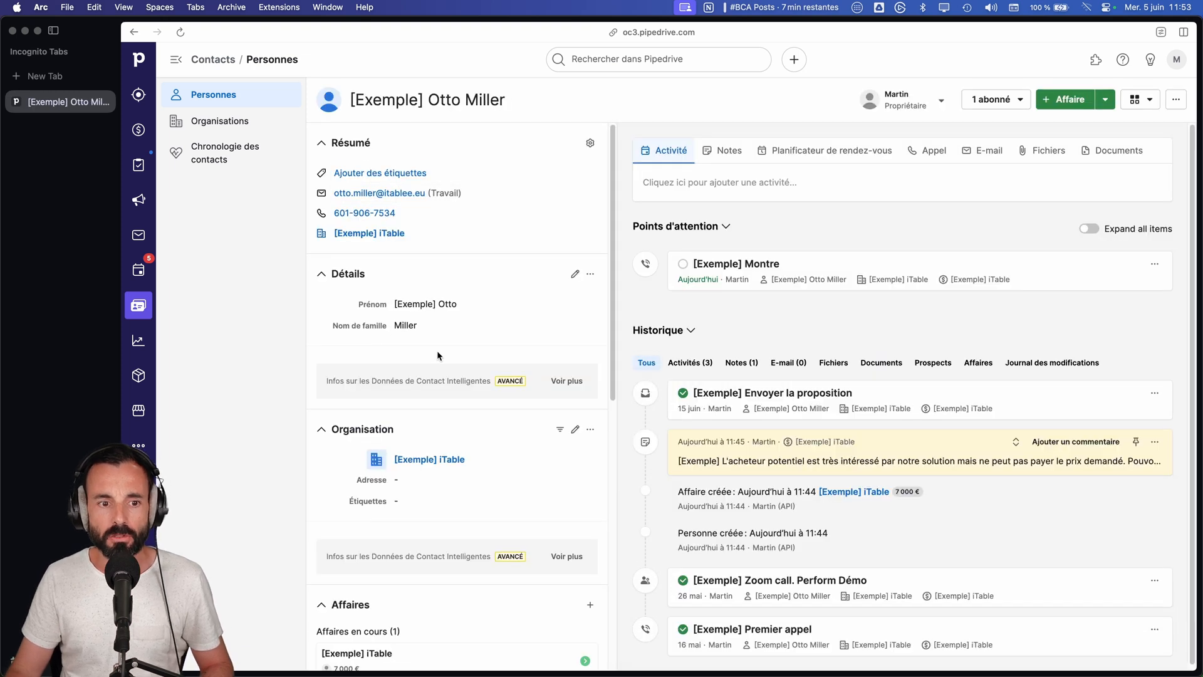
pyautogui.press('super+r')
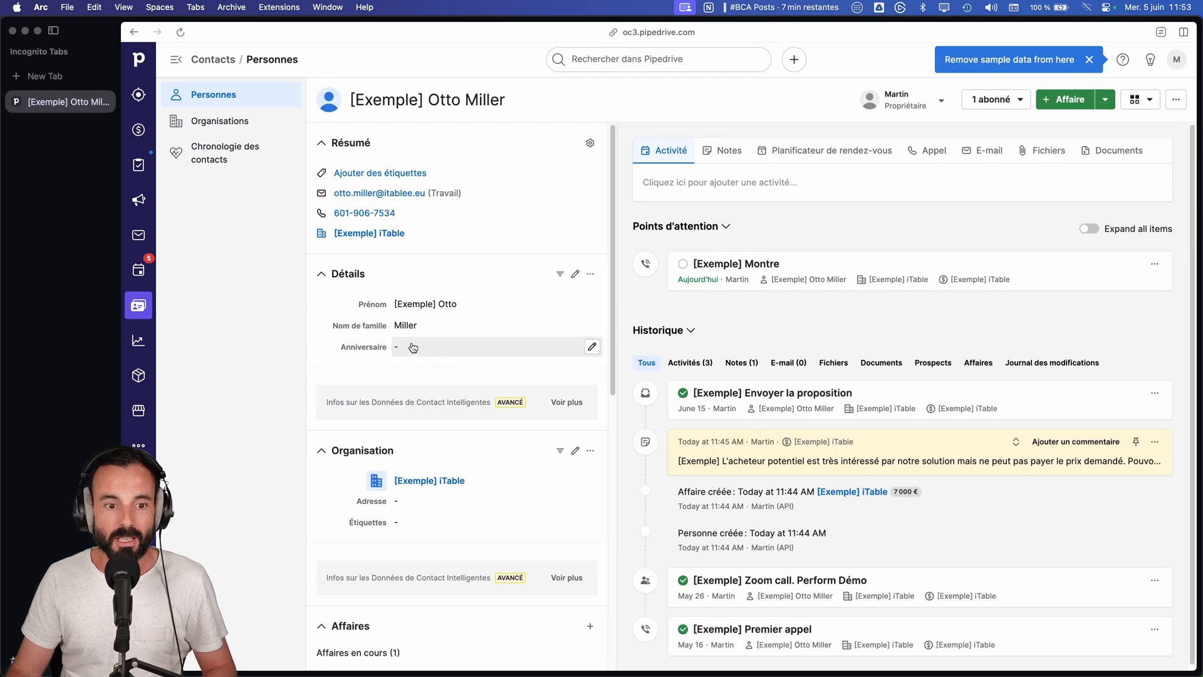
# Step: Fill in the contact's Anniversaire field with a date and save it
pyautogui.click(413, 347)
pyautogui.click(528, 383)
pyautogui.click(528, 384)
pyautogui.click(528, 383)
pyautogui.click(427, 466)
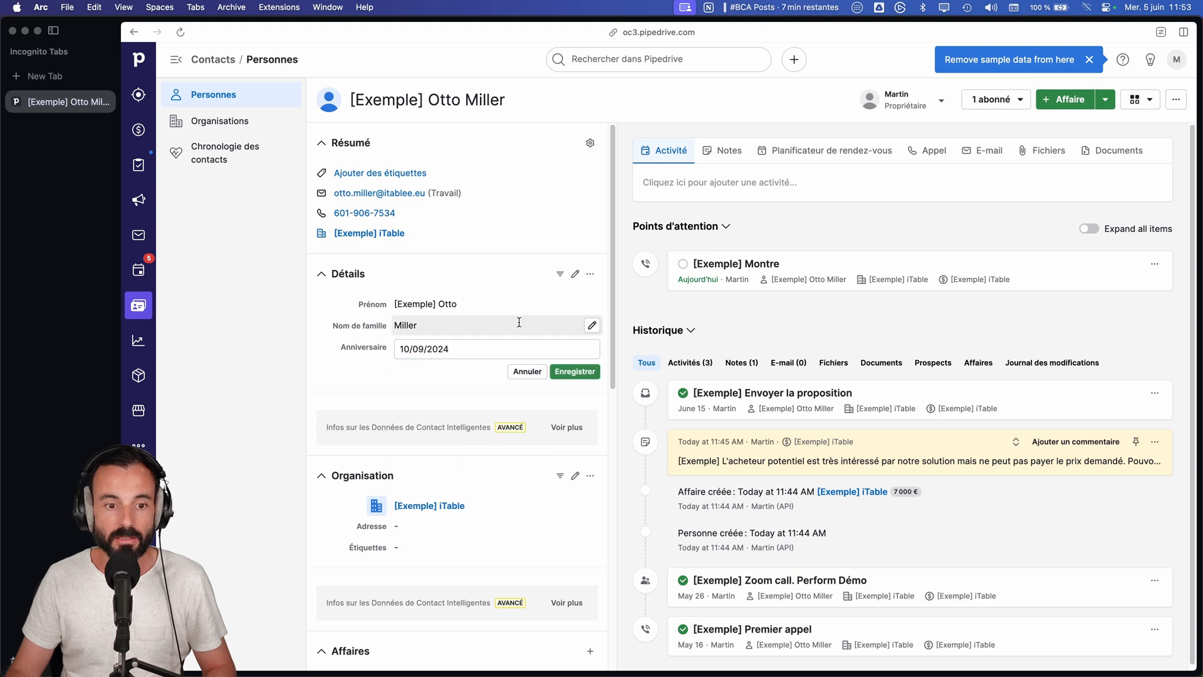
pyautogui.click(577, 371)
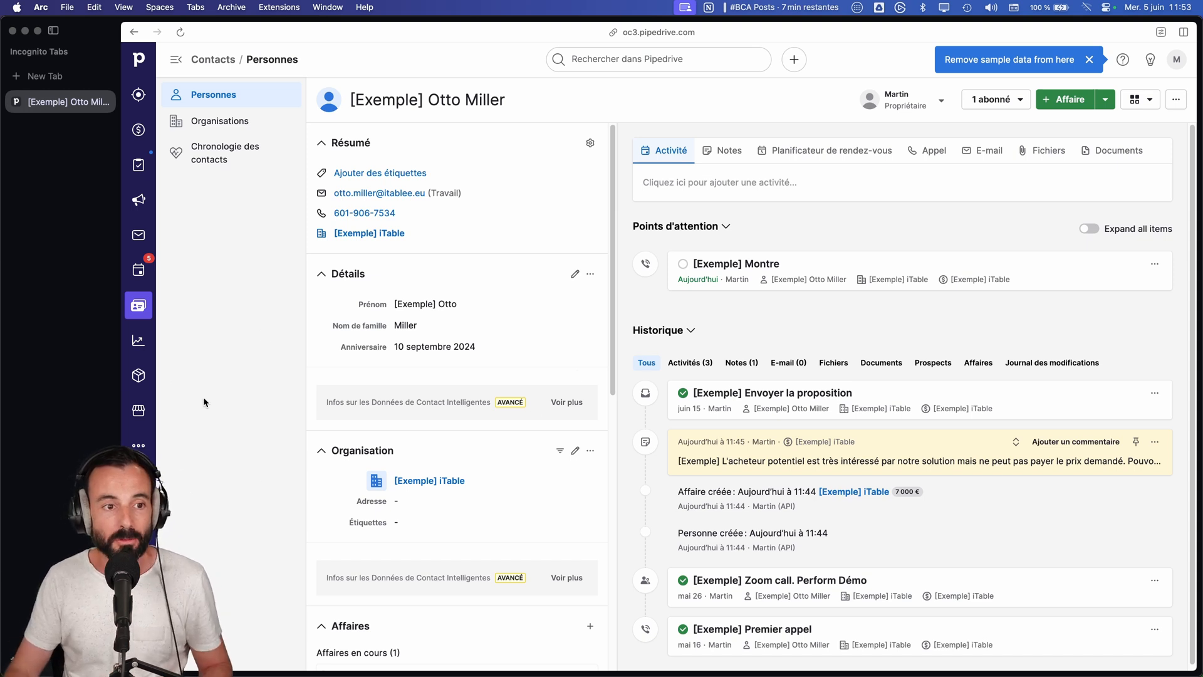
# Step: Reopen the automation "sans titre 05/06/2024 12:51:08" for editing
pyautogui.click(138, 445)
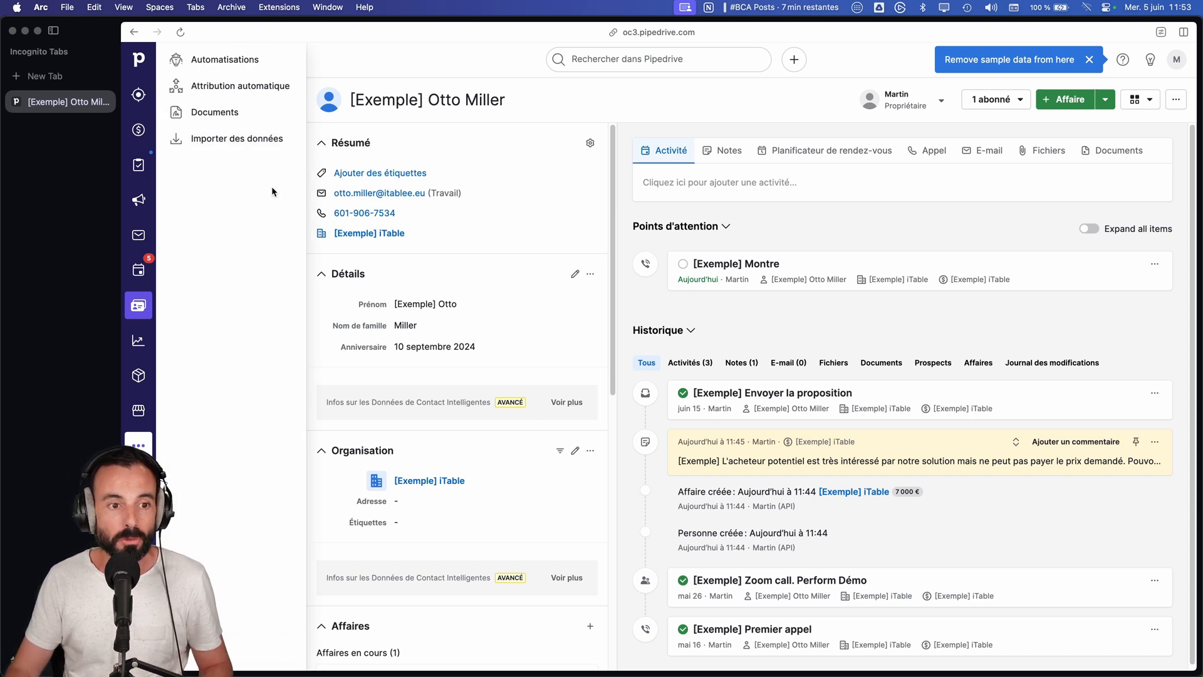
pyautogui.click(224, 67)
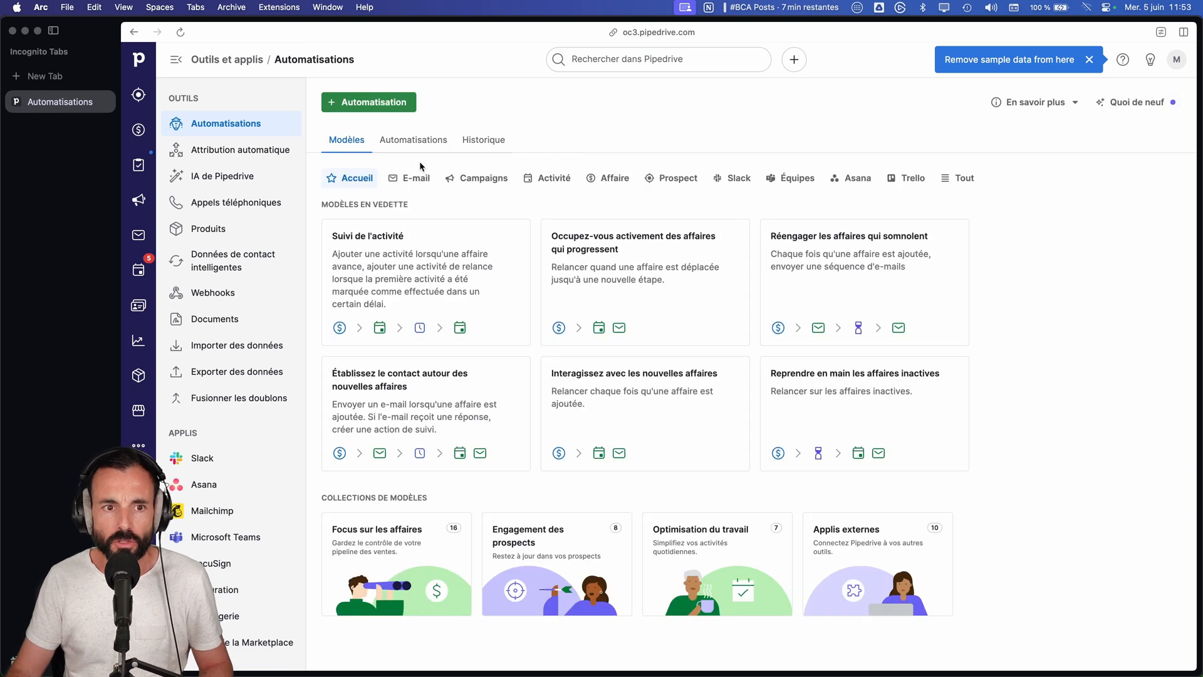
pyautogui.click(414, 140)
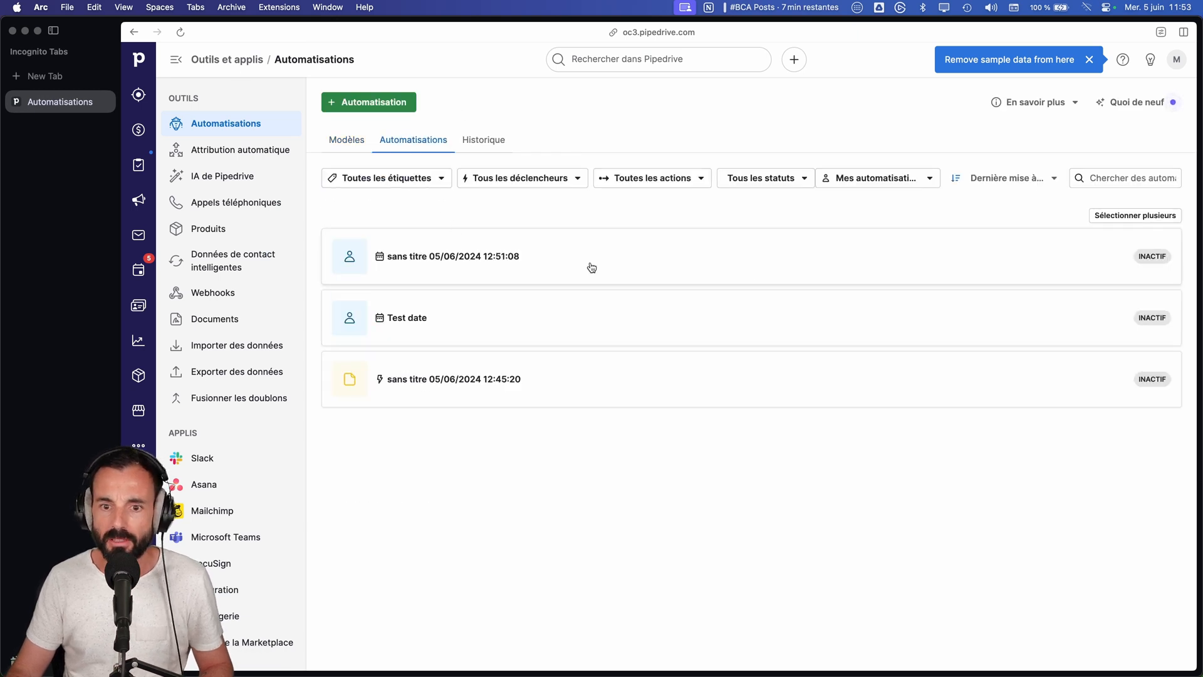
pyautogui.click(591, 267)
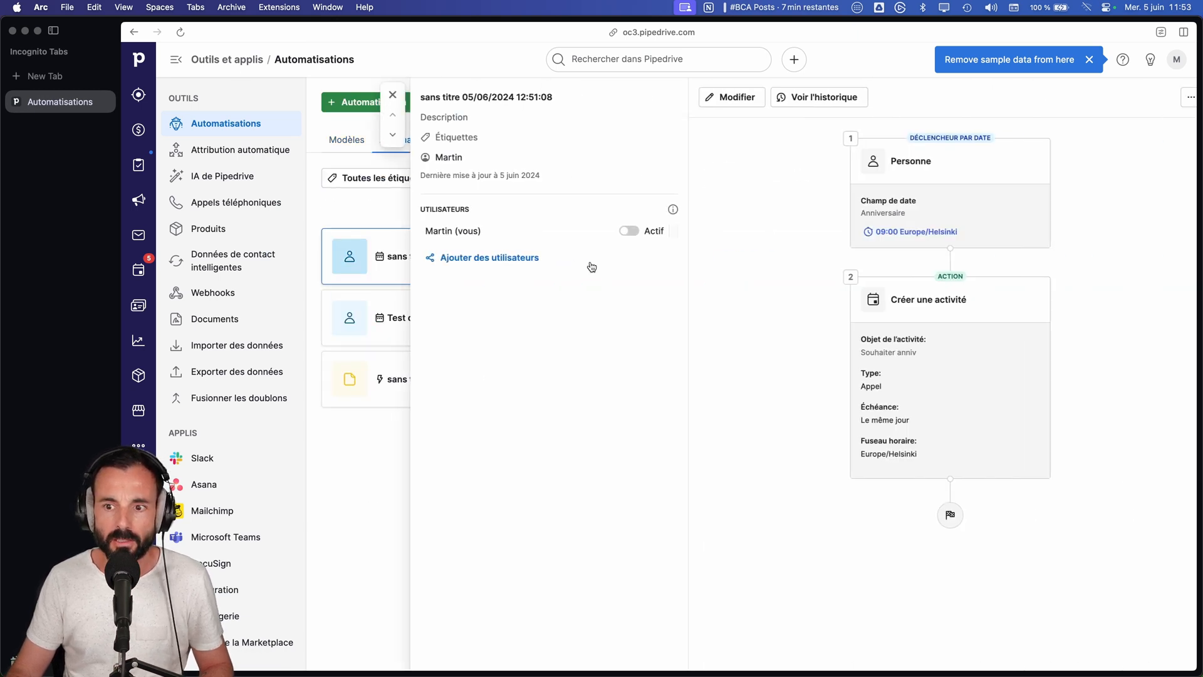
pyautogui.click(698, 99)
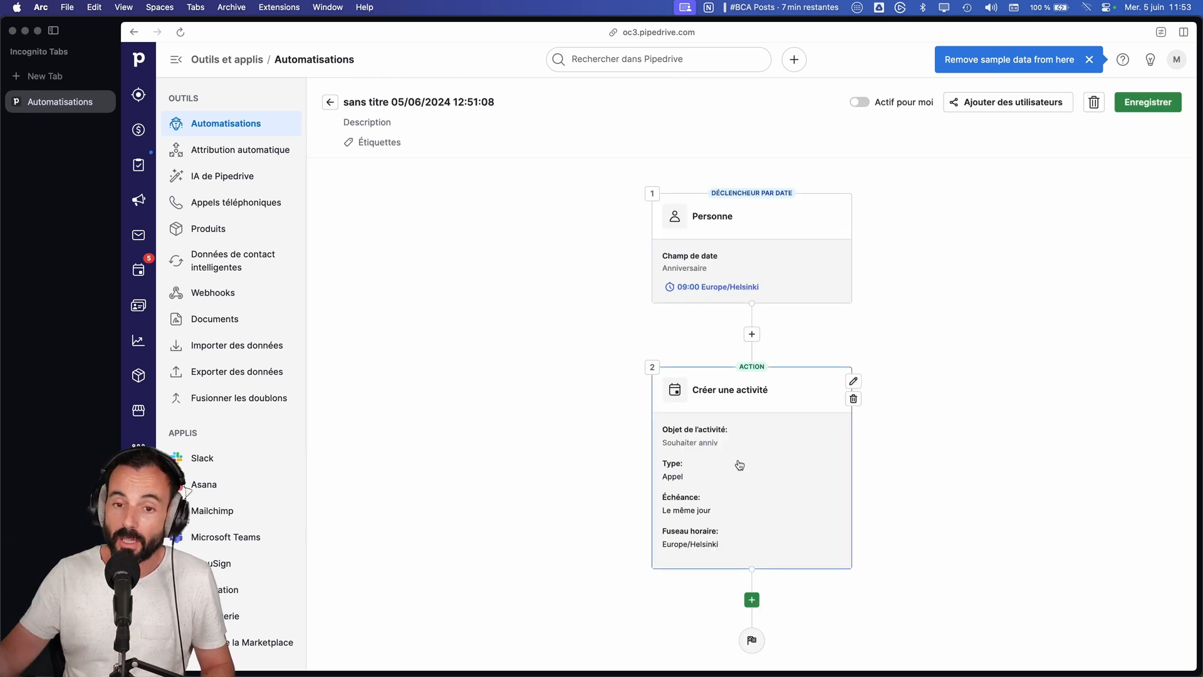
# Step: Add a third step with the Personne action Mettre à jour les champs personne and select the Anniversaire field for updating
pyautogui.click(753, 598)
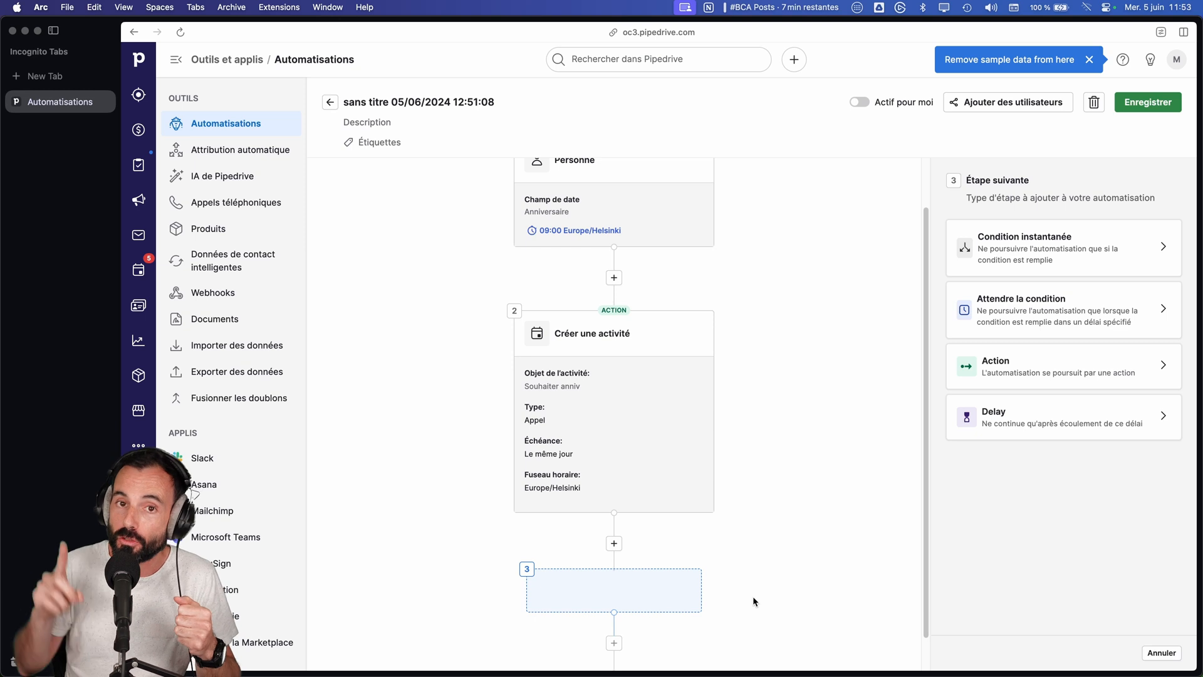
pyautogui.click(1045, 372)
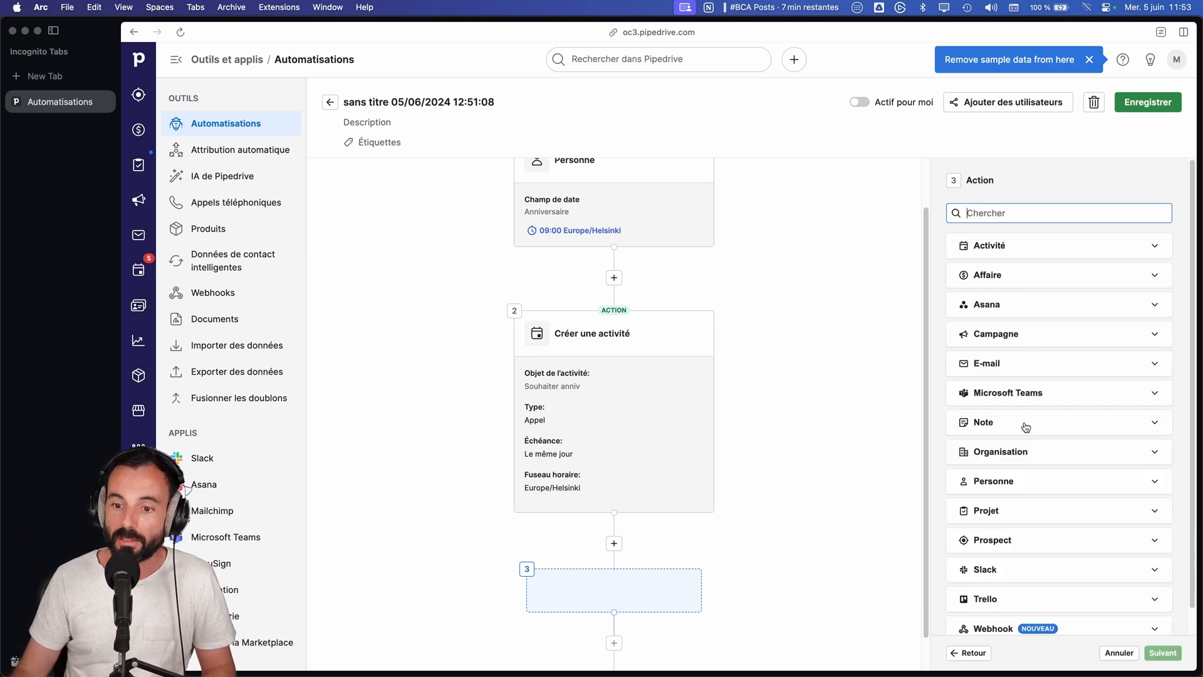
pyautogui.click(1035, 477)
pyautogui.scroll(-2, 1037, 511)
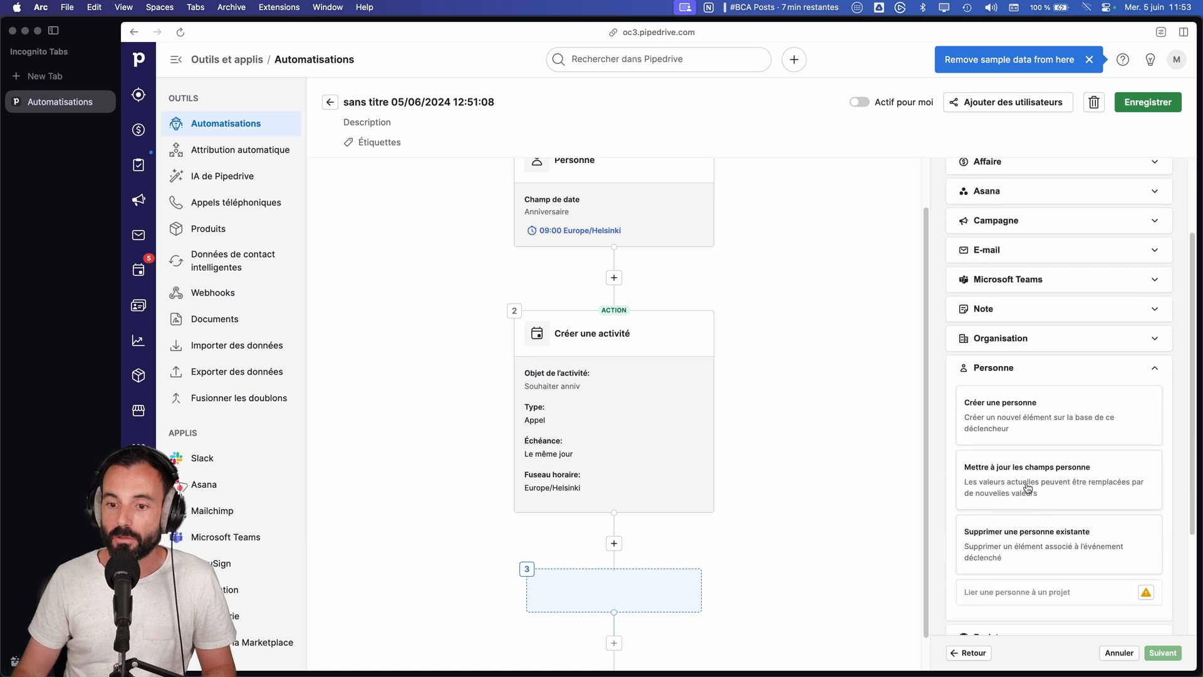
pyautogui.click(1032, 486)
pyautogui.click(1162, 652)
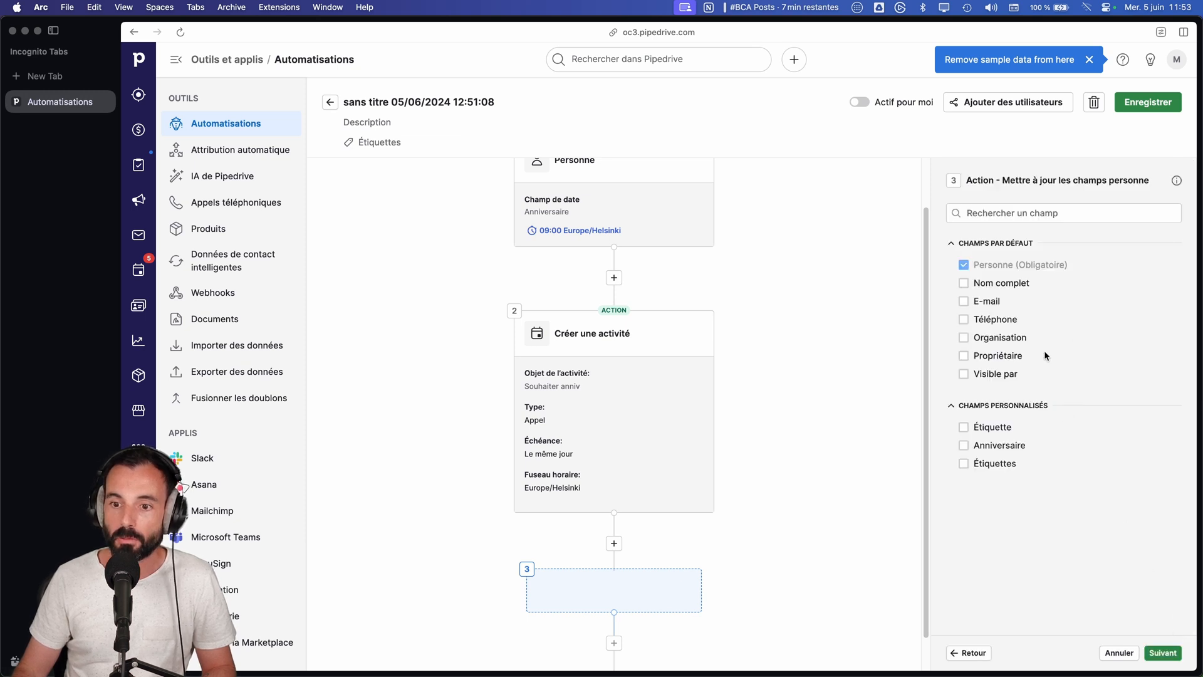
pyautogui.click(963, 445)
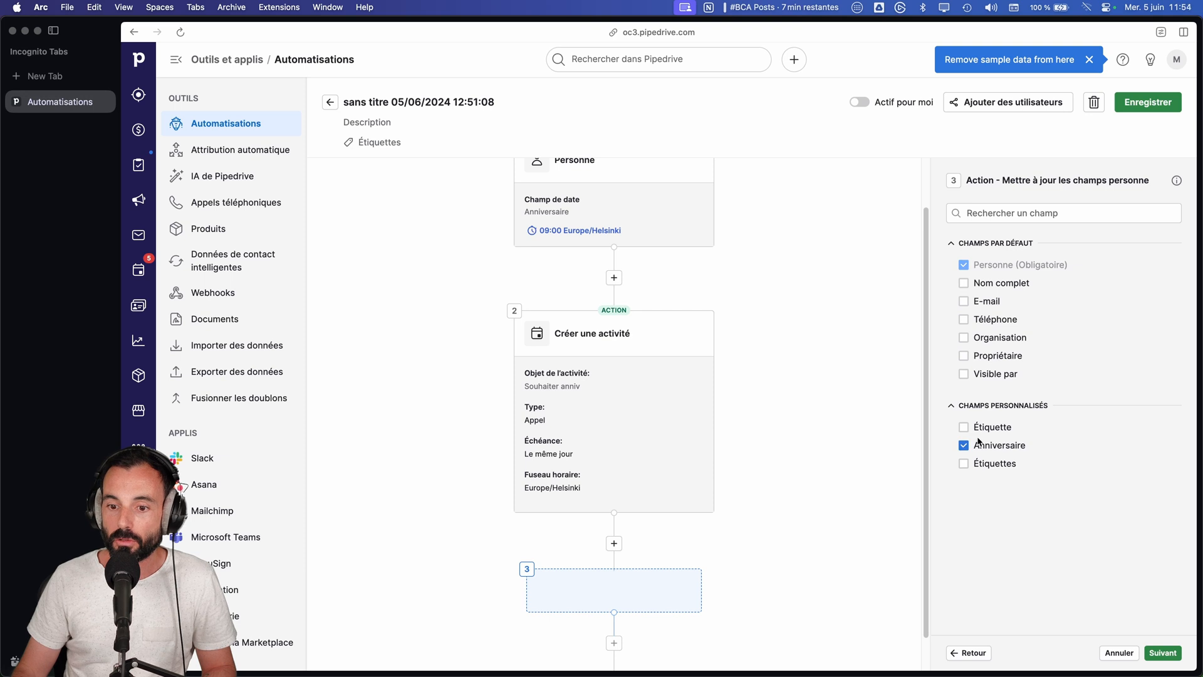
pyautogui.click(1170, 656)
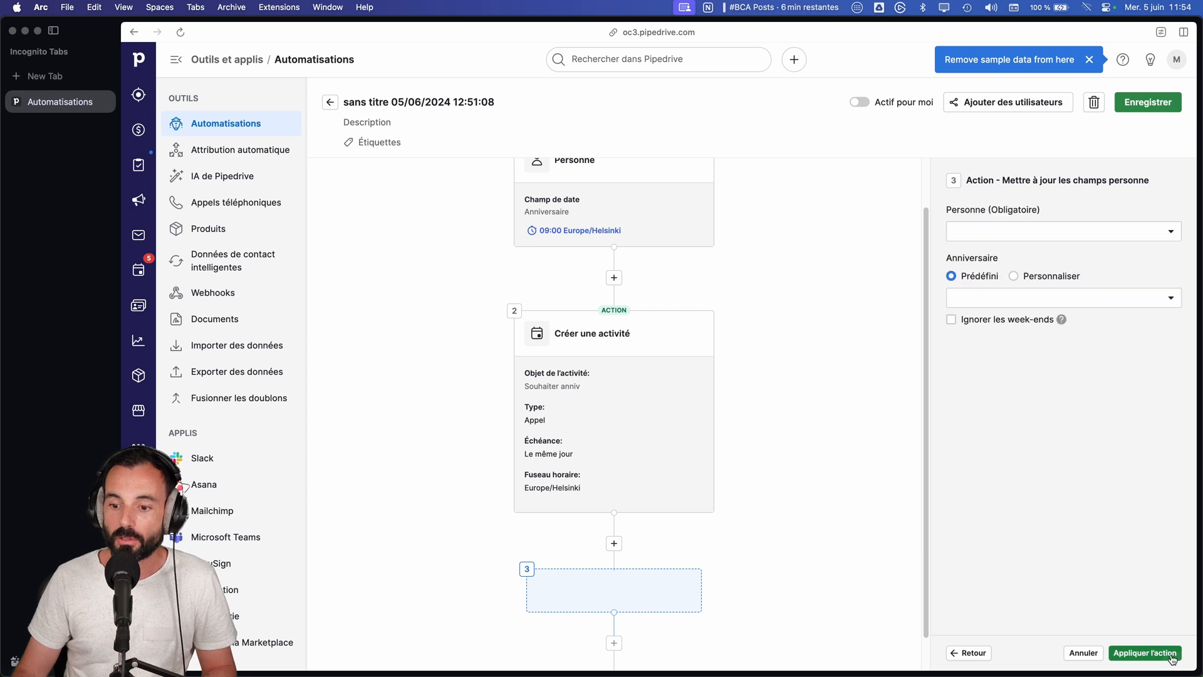
# Step: Set the update action's Personne to the trigger's person (1. Personne) and Anniversaire to Dans 1 an, and apply the action
pyautogui.click(1005, 233)
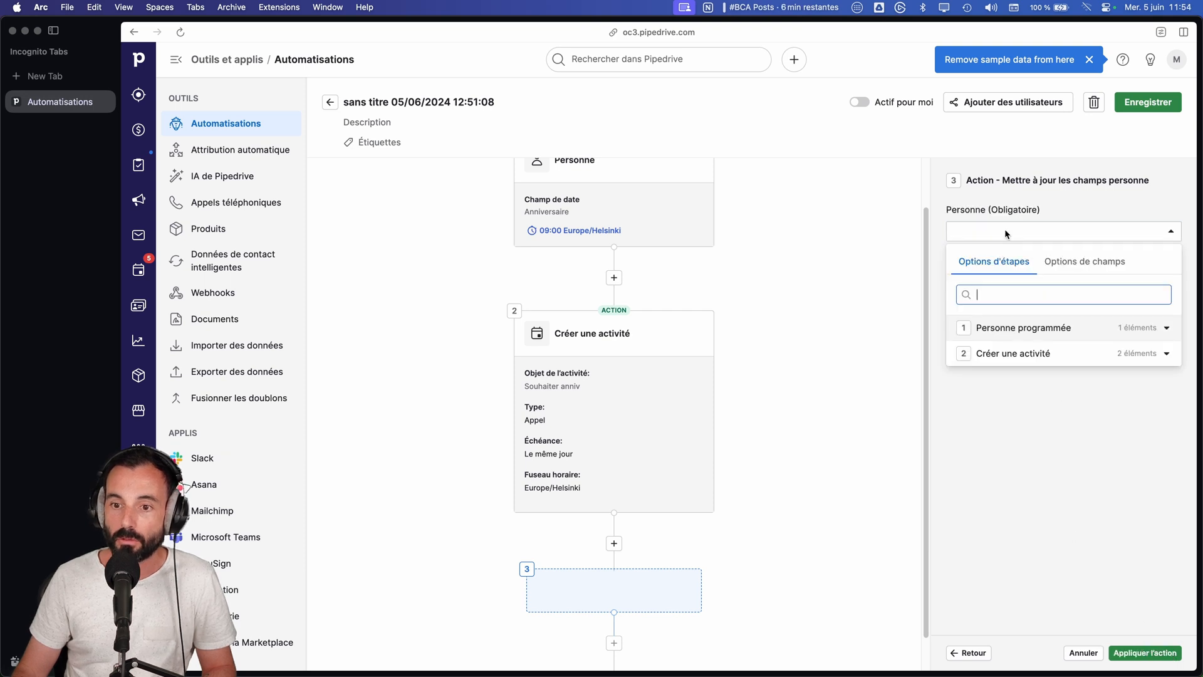
pyautogui.click(1041, 330)
pyautogui.click(1041, 352)
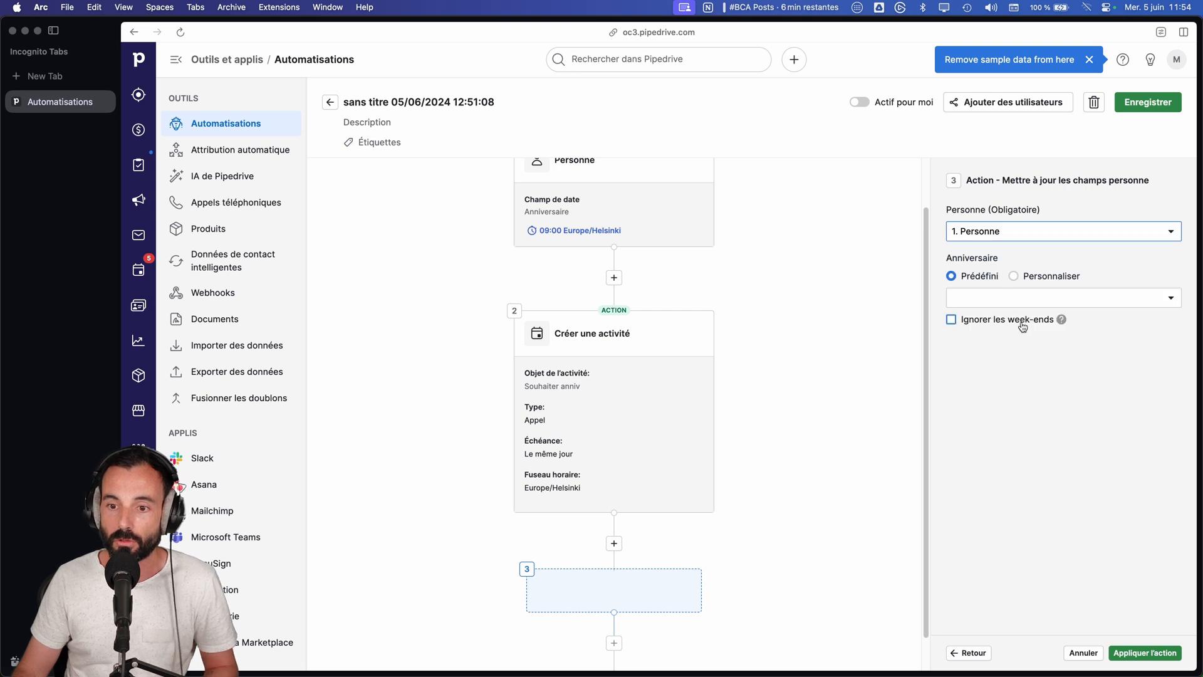
pyautogui.click(993, 299)
pyautogui.scroll(-5, 1002, 501)
pyautogui.scroll(-3, 1006, 574)
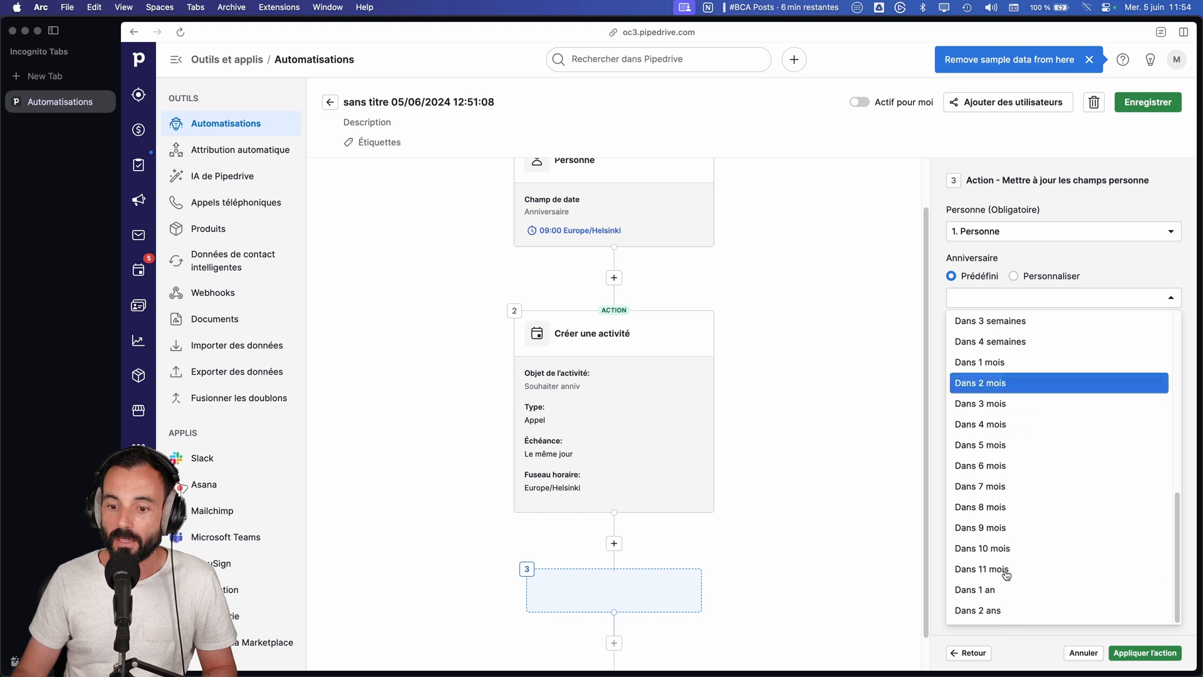
pyautogui.click(1002, 588)
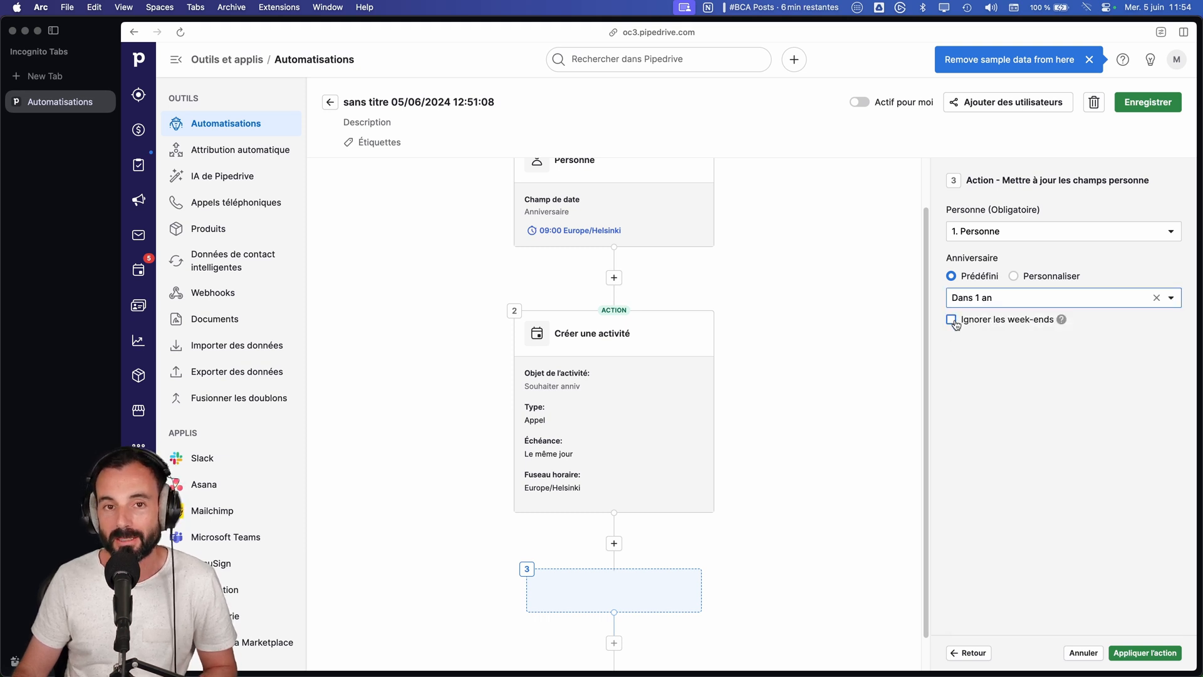
pyautogui.click(1145, 652)
# Step: Rename the automation as "Souhaiter anniversaire prospect"
pyautogui.scroll(1, 963, 440)
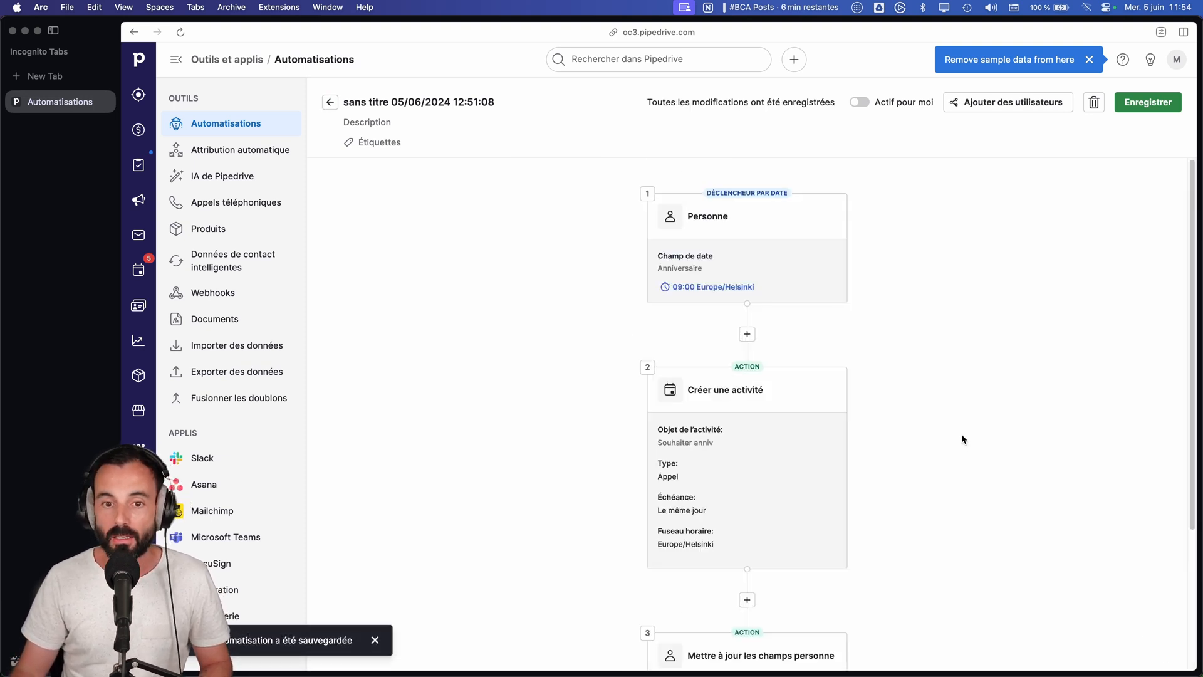
pyautogui.click(507, 102)
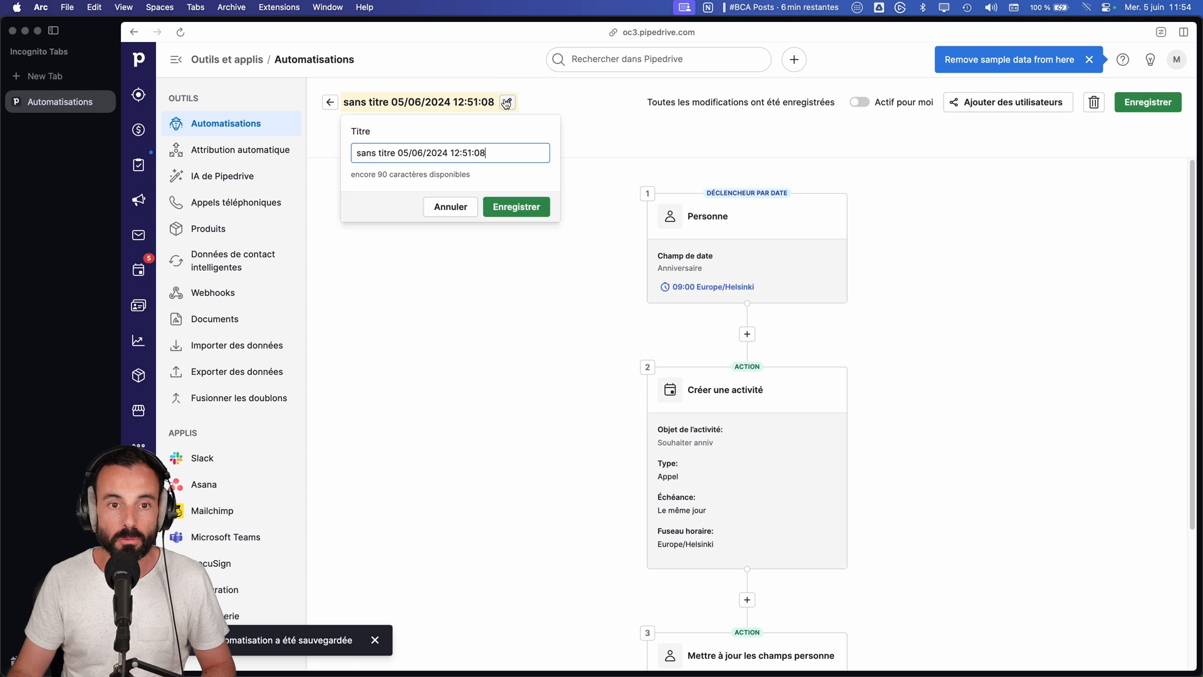
pyautogui.press('super+a')
pyautogui.write('Souhaiter an')
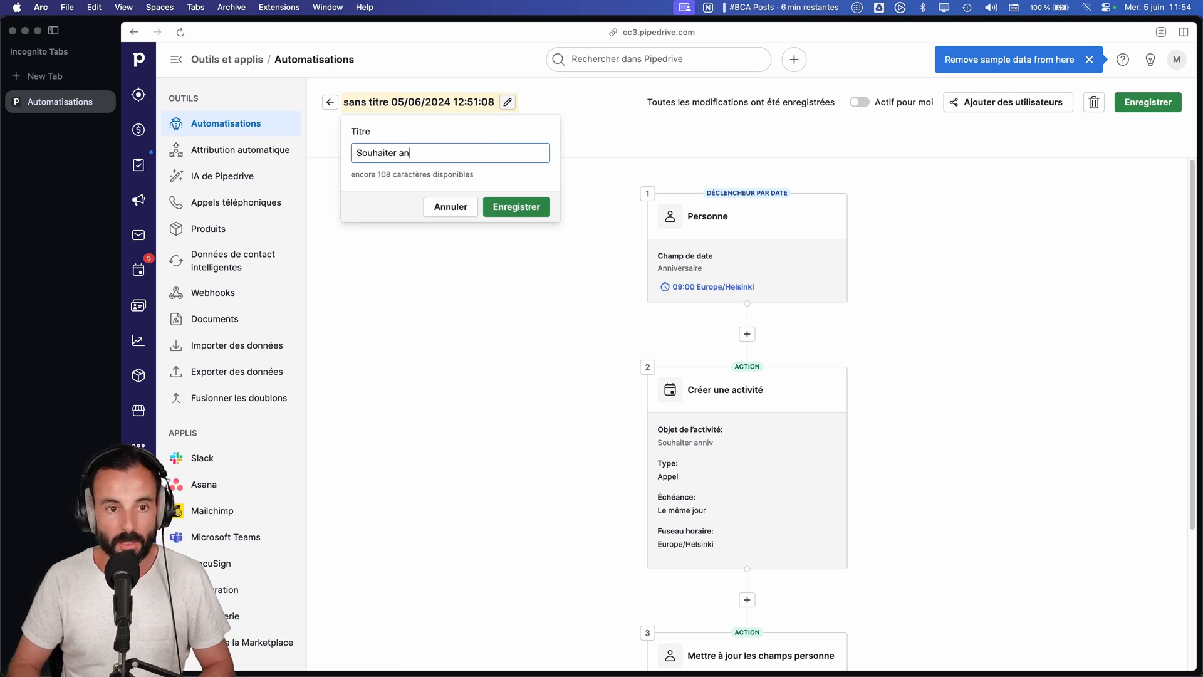
pyautogui.write('niversaire prospect')
pyautogui.press('Return')
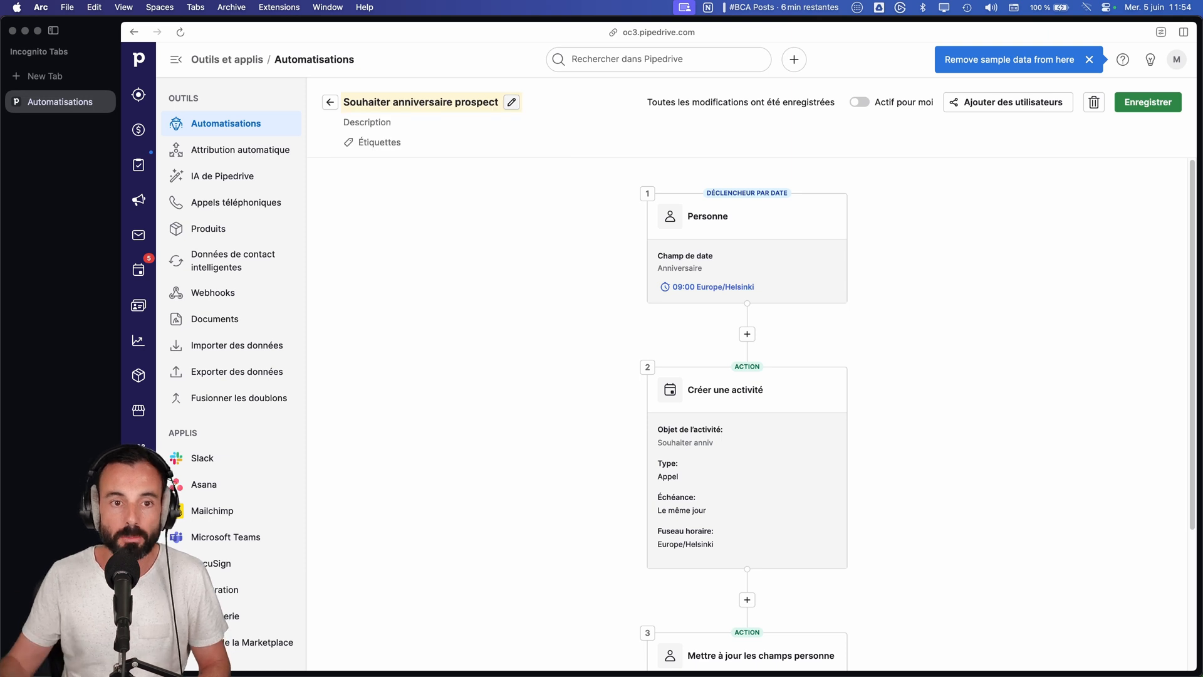
# Step: Check the step types available between the date trigger and the activity action, cancel the insertion, and review the whole flow
pyautogui.click(745, 335)
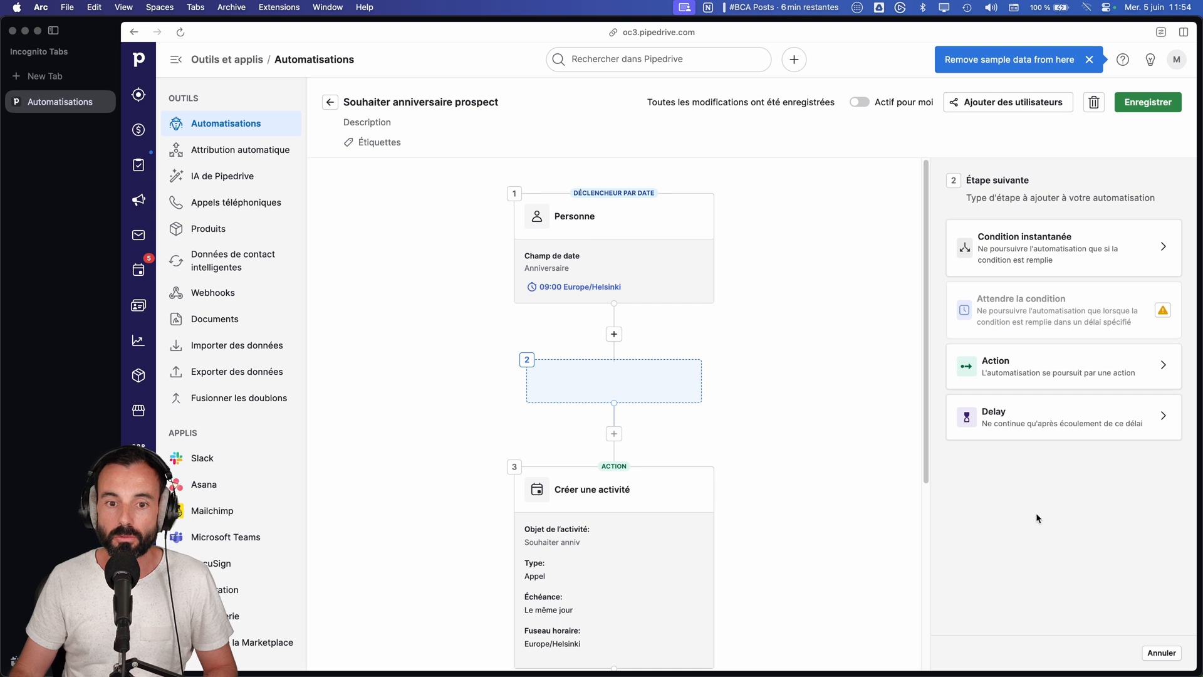
pyautogui.click(1168, 656)
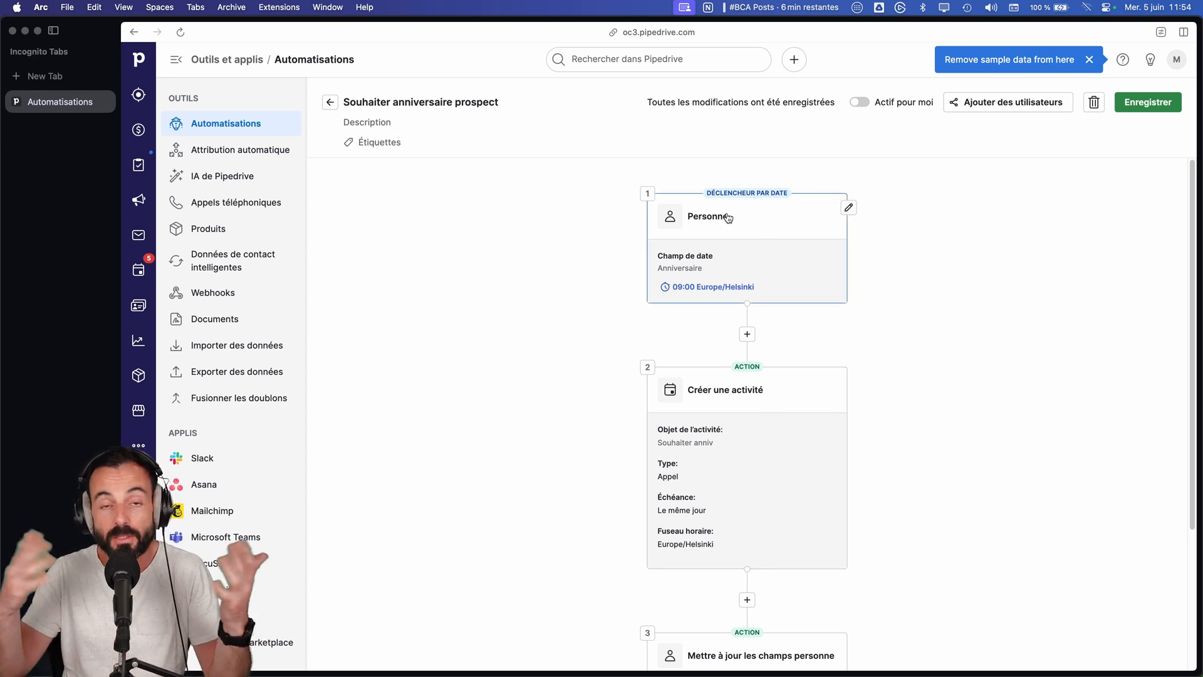
pyautogui.scroll(-2, 787, 304)
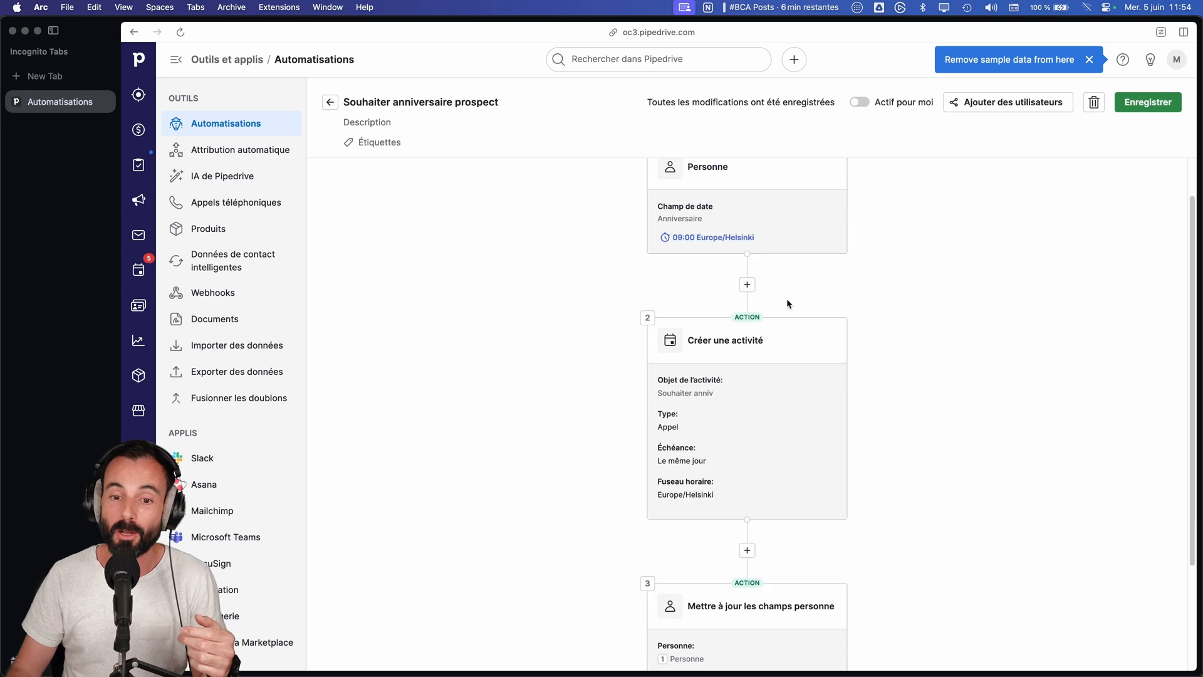
pyautogui.scroll(-5, 725, 418)
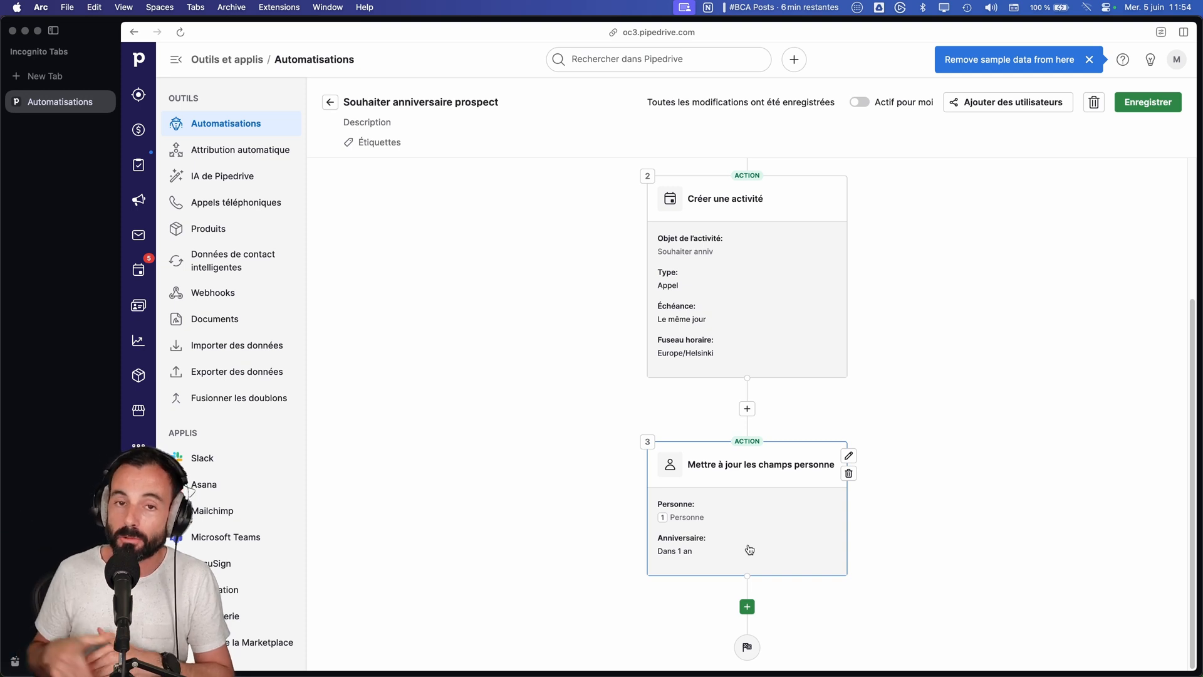
# Step: Open the [Exemple] iTable deal from the deals pipeline
pyautogui.click(138, 129)
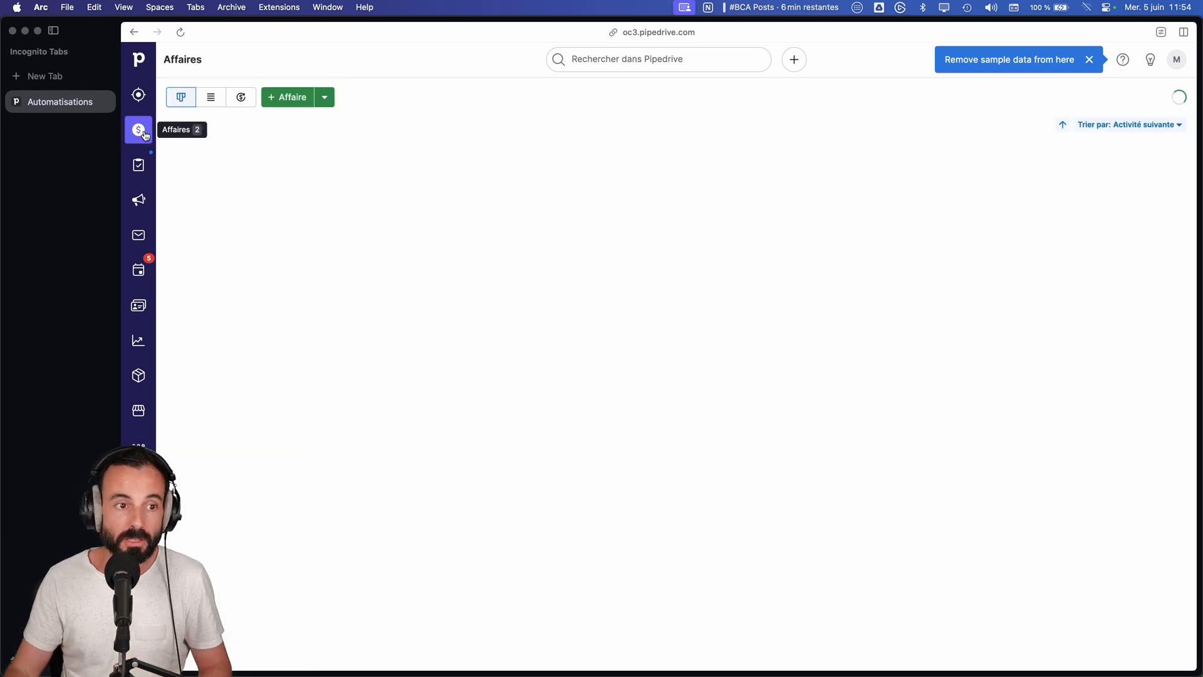
pyautogui.click(595, 204)
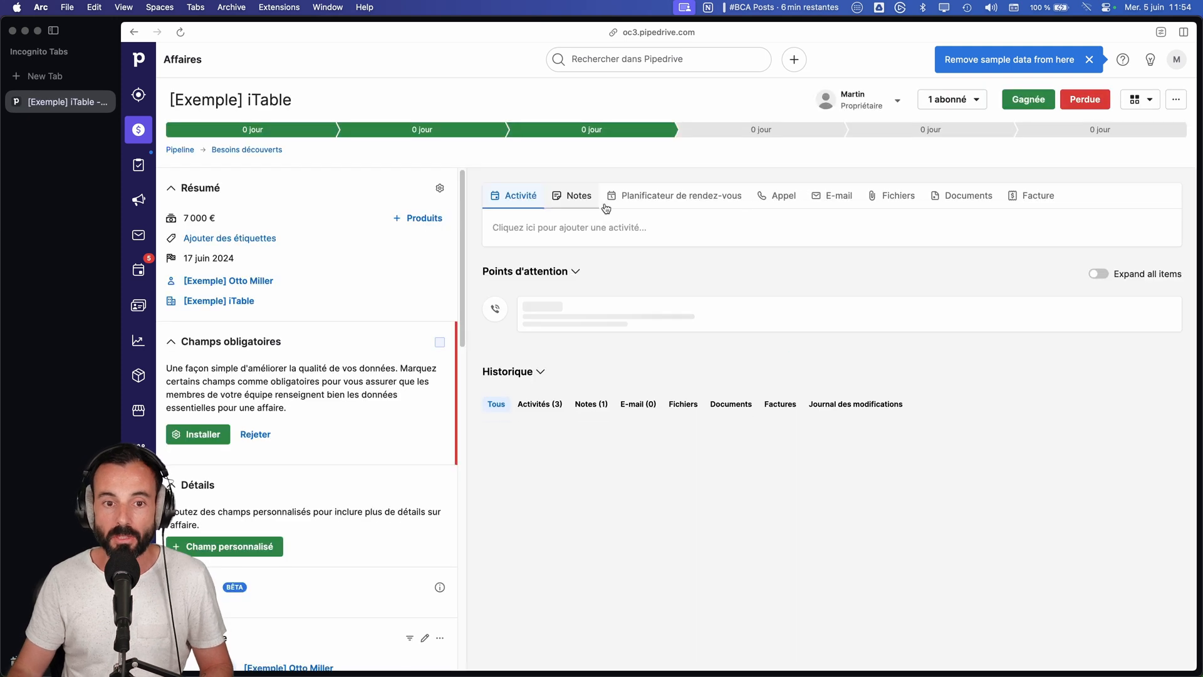